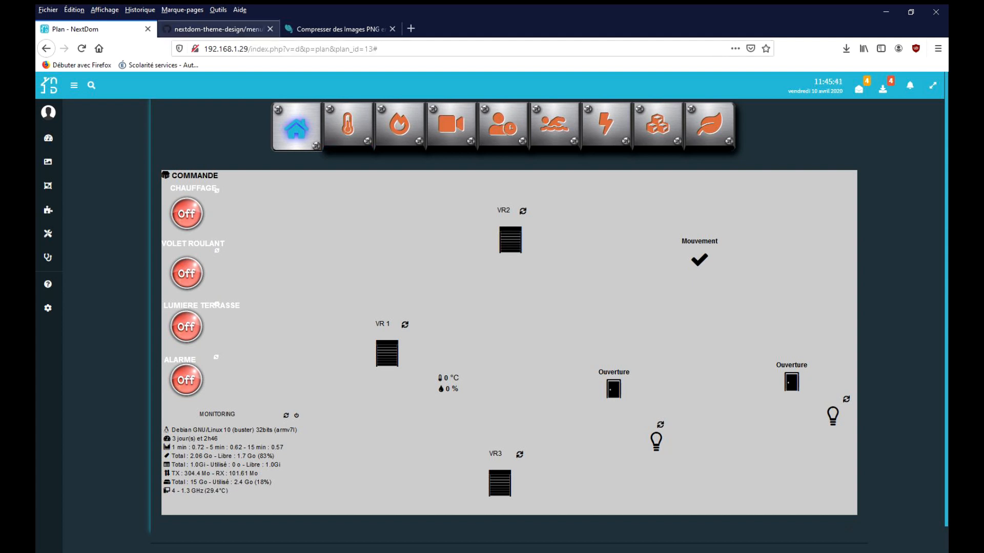
# Step: Open the main page of the nextdom-theme-design repository on GitHub and locate the menuNavButton folder in its file list
pyautogui.click(215, 29)
pyautogui.scroll(-1, 523, 205)
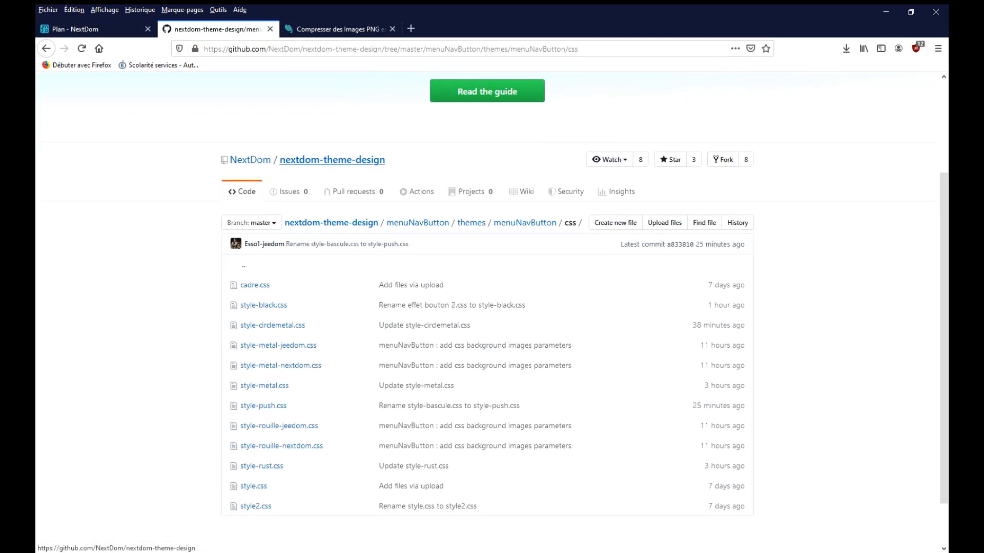
pyautogui.click(332, 159)
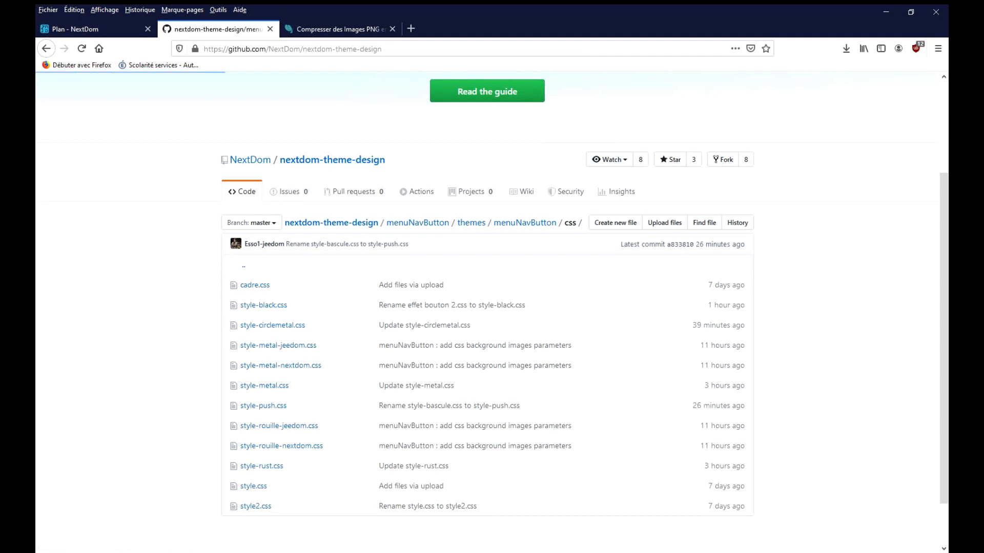
pyautogui.click(714, 407)
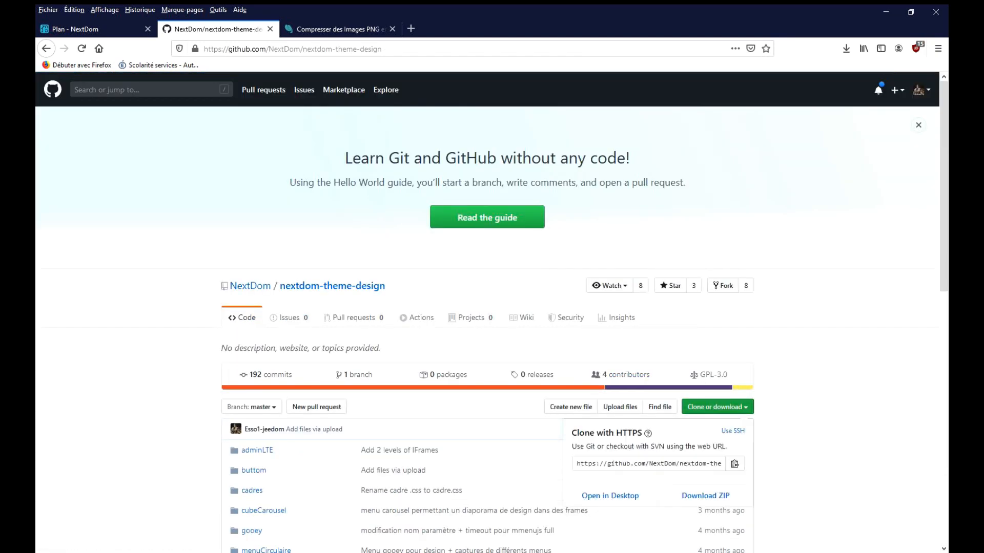
pyautogui.scroll(-3, 705, 496)
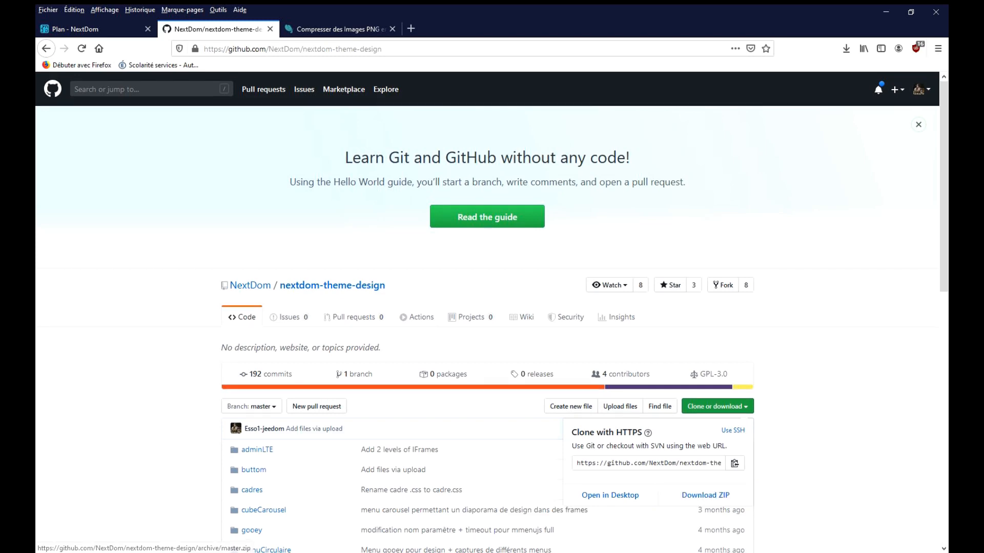
pyautogui.scroll(-3, 585, 307)
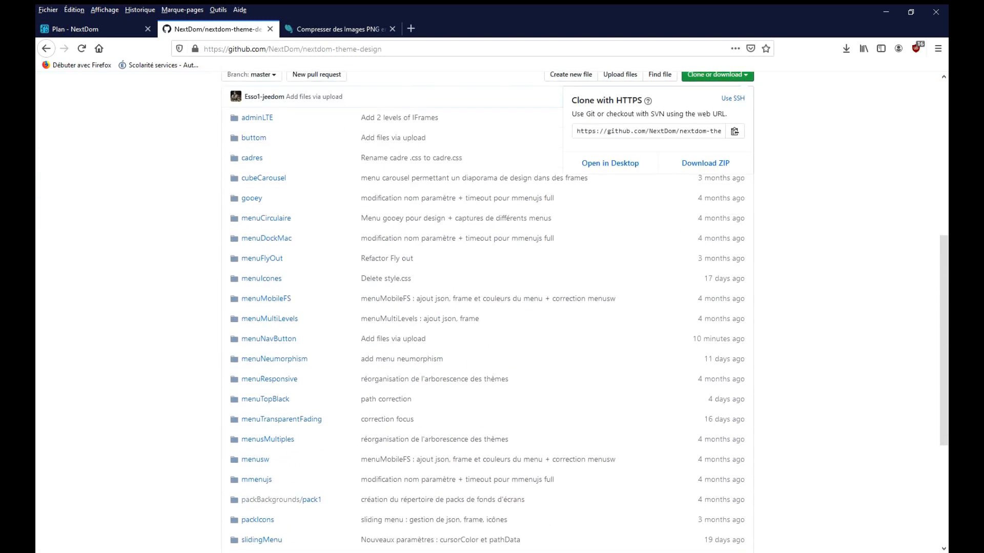
pyautogui.click(268, 339)
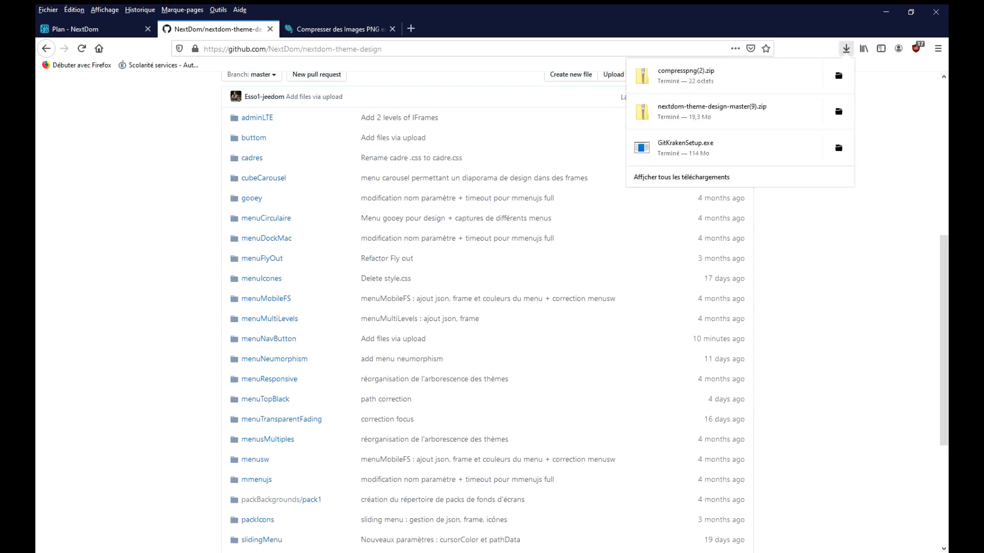
# Step: Download the nextdom-theme-design repository as a ZIP archive and save the file
pyautogui.click(799, 246)
pyautogui.scroll(4, 768, 257)
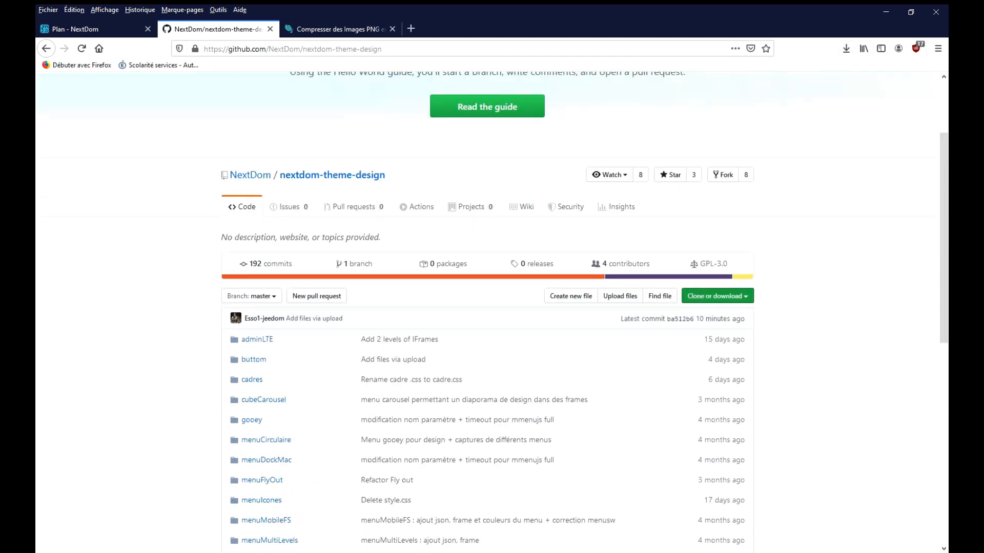
pyautogui.click(718, 297)
pyautogui.click(705, 384)
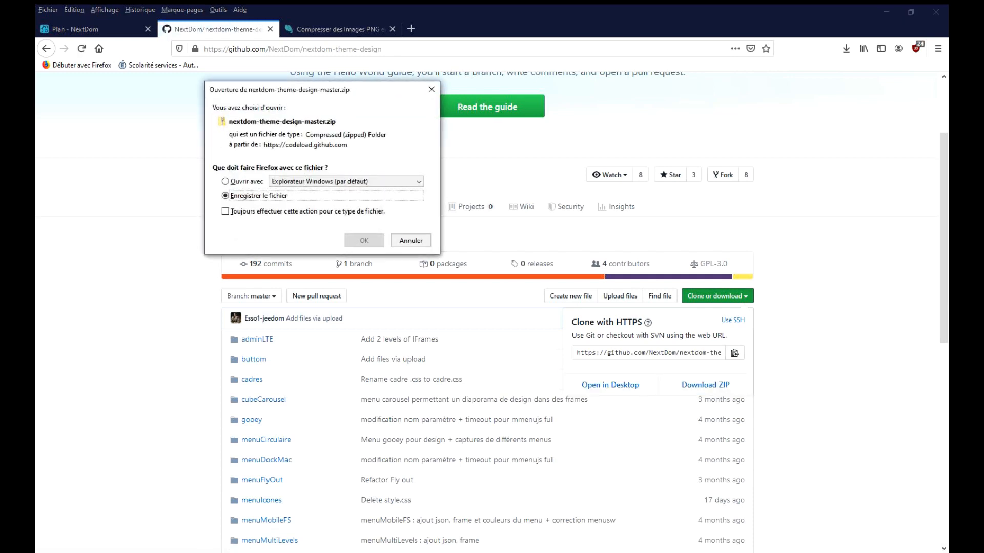
pyautogui.press('Return')
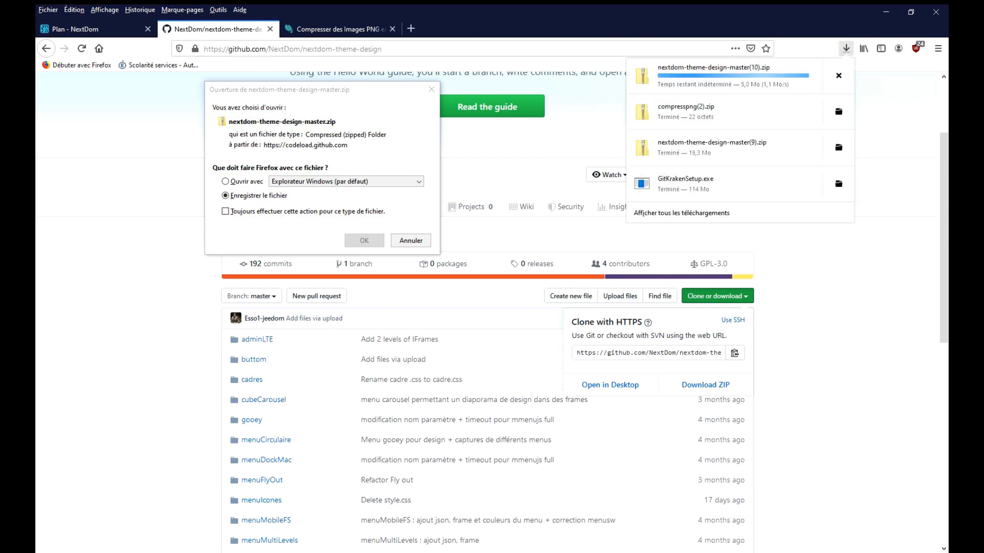
pyautogui.click(410, 240)
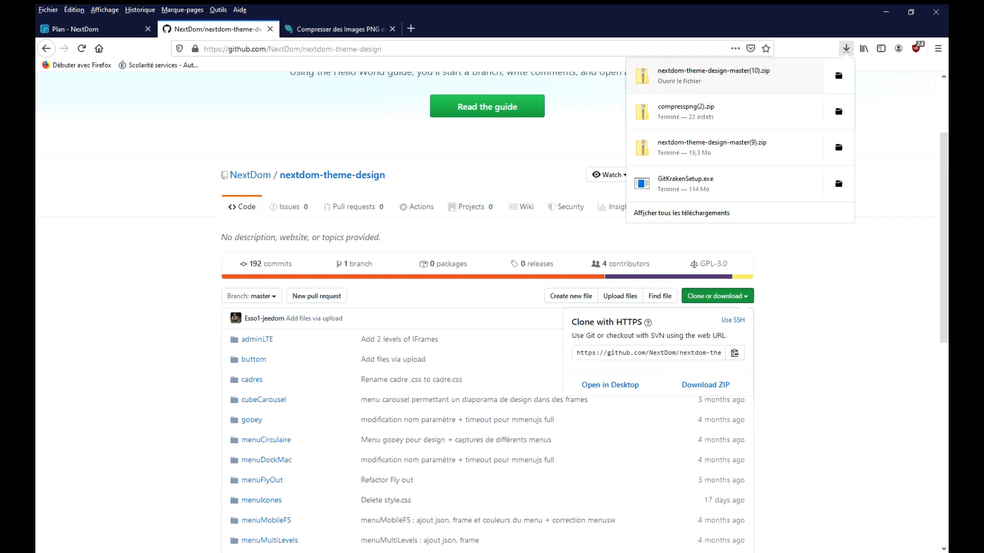
# Step: Browse the downloaded archive to the menuNavButton folder and locate its themes folder
pyautogui.doubleClick(358, 90)
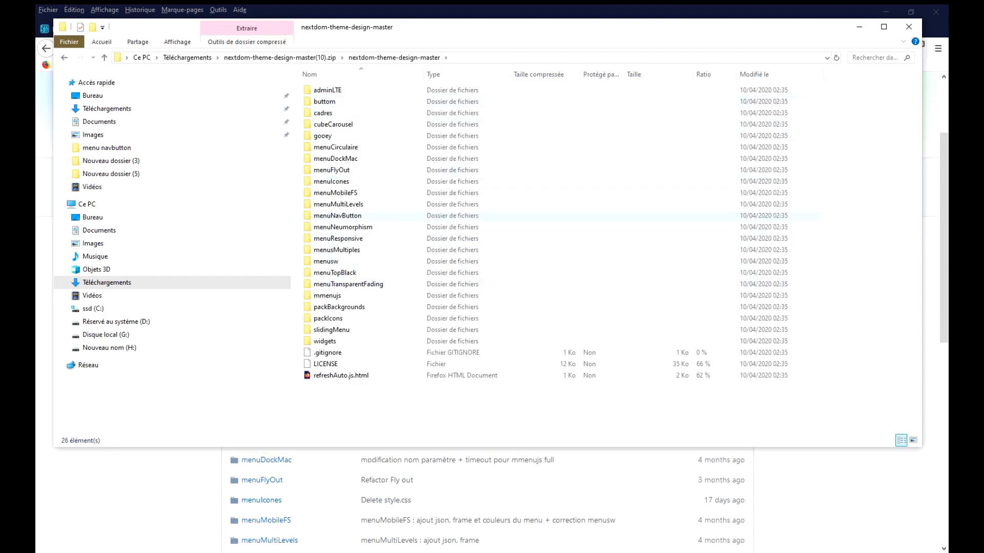
pyautogui.doubleClick(349, 215)
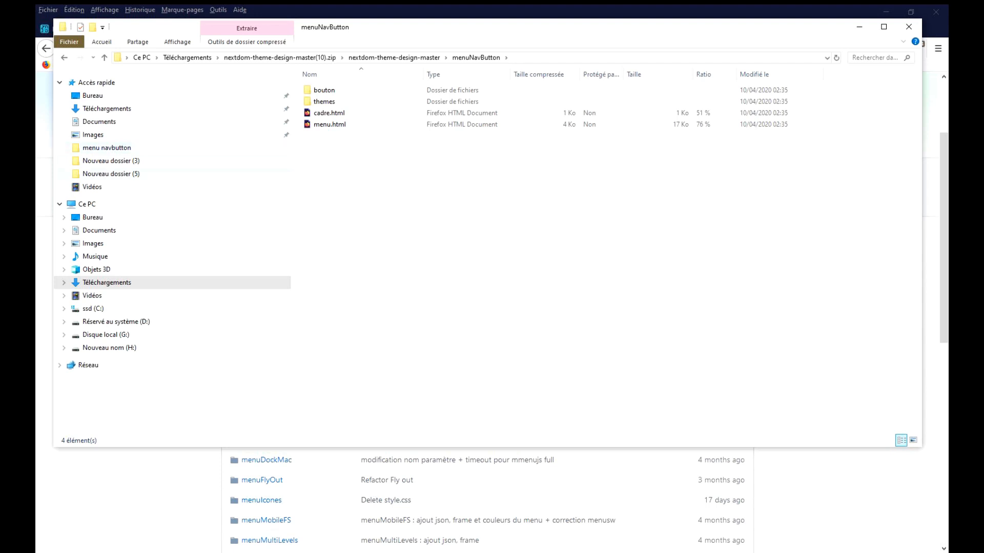
pyautogui.click(324, 101)
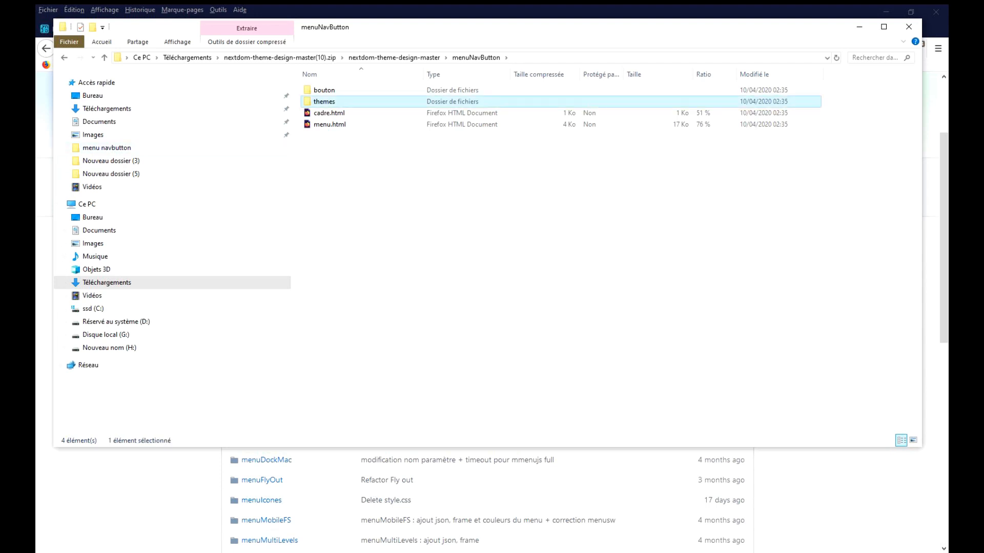
pyautogui.click(133, 487)
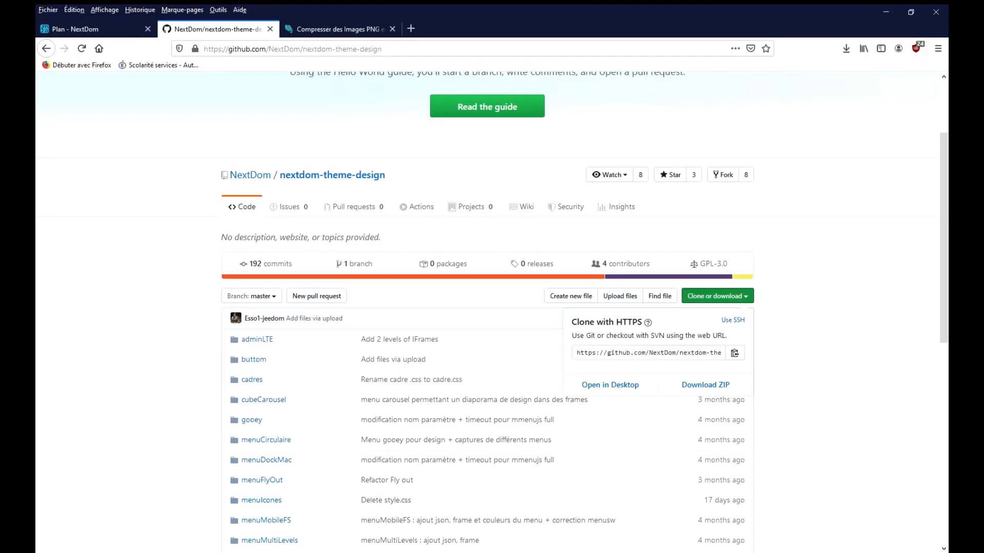
# Step: Switch to NextDom, open the Outilsdev file browser and examine the menuNavButton theme's css folder under data/custom/themes
pyautogui.click(103, 29)
pyautogui.moveTo(48, 210)
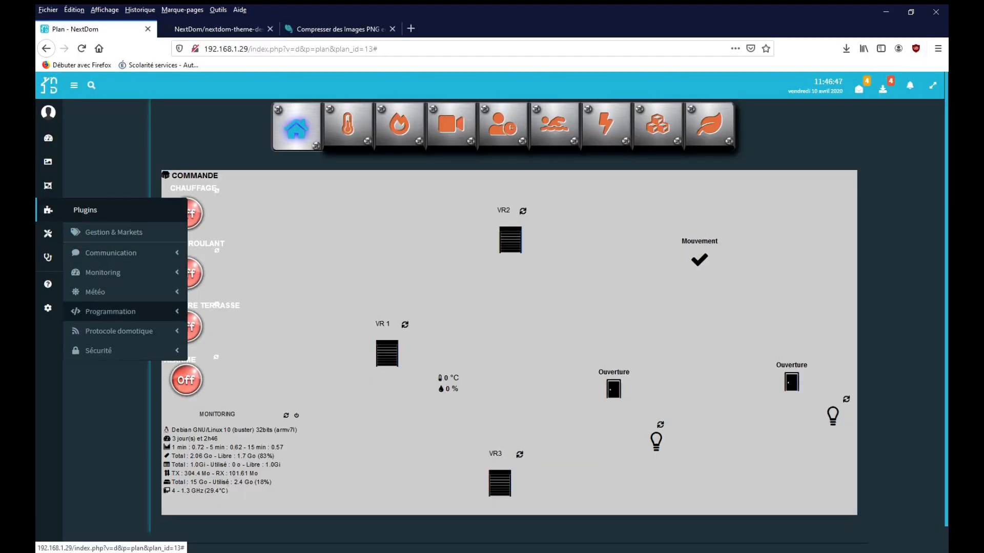
pyautogui.click(111, 312)
pyautogui.click(127, 329)
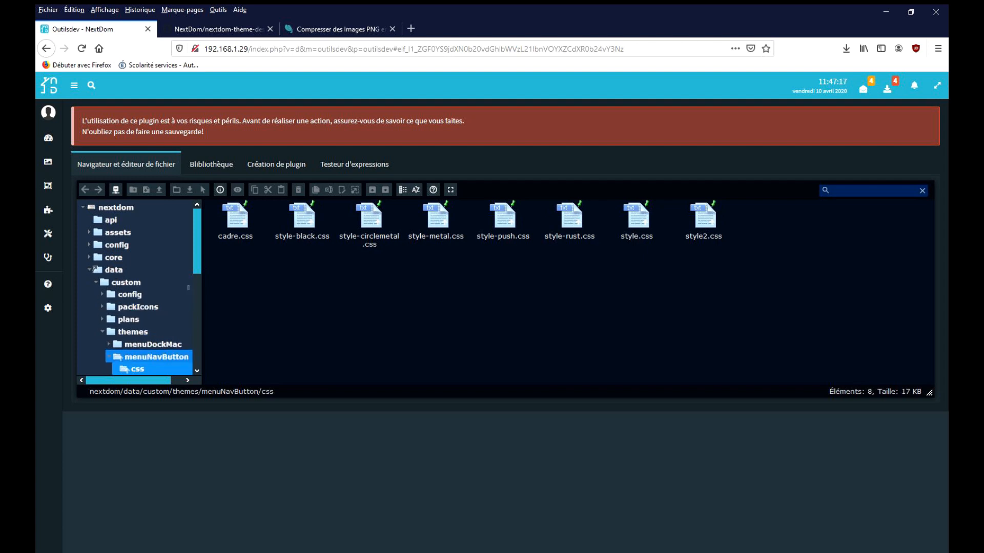
pyautogui.scroll(-2, 138, 308)
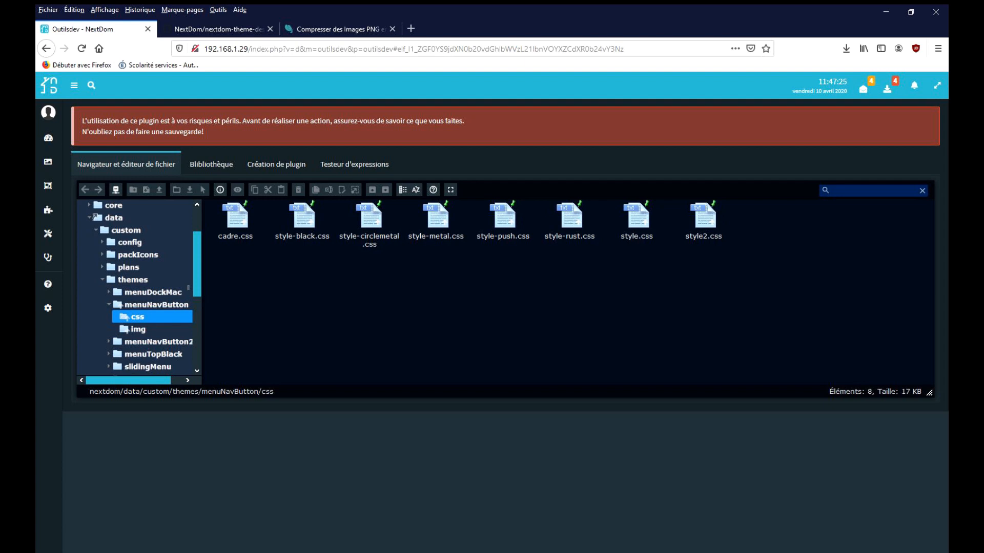
# Step: Open the menu3 design in edit mode and bring up the configuration of its navigation button menu widget
pyautogui.moveTo(48, 185)
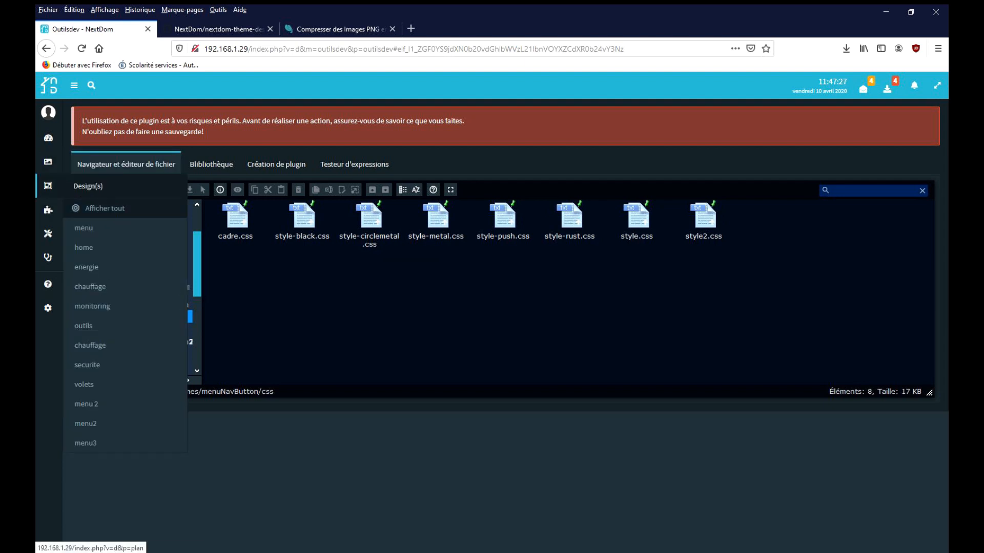
pyautogui.click(85, 443)
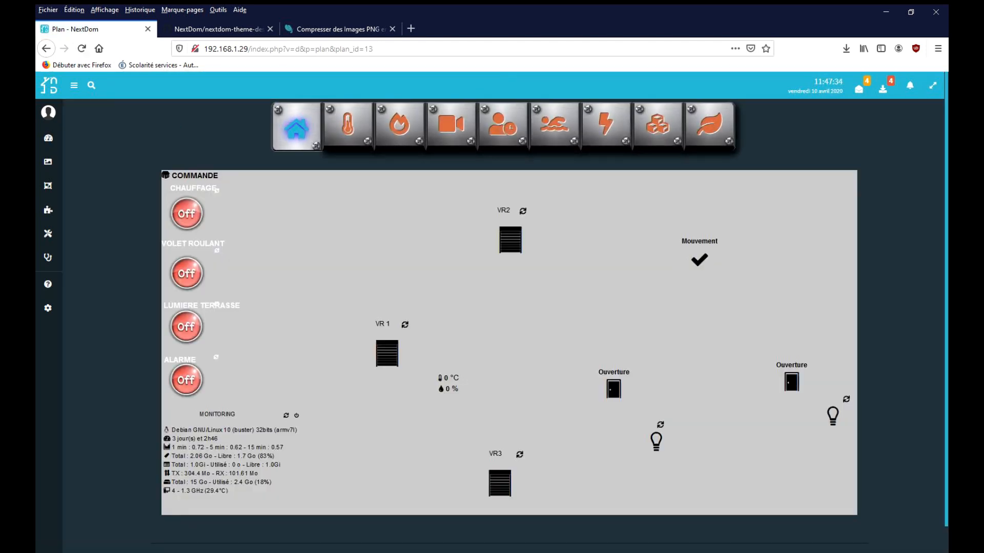
pyautogui.rightClick(114, 135)
pyautogui.click(138, 158)
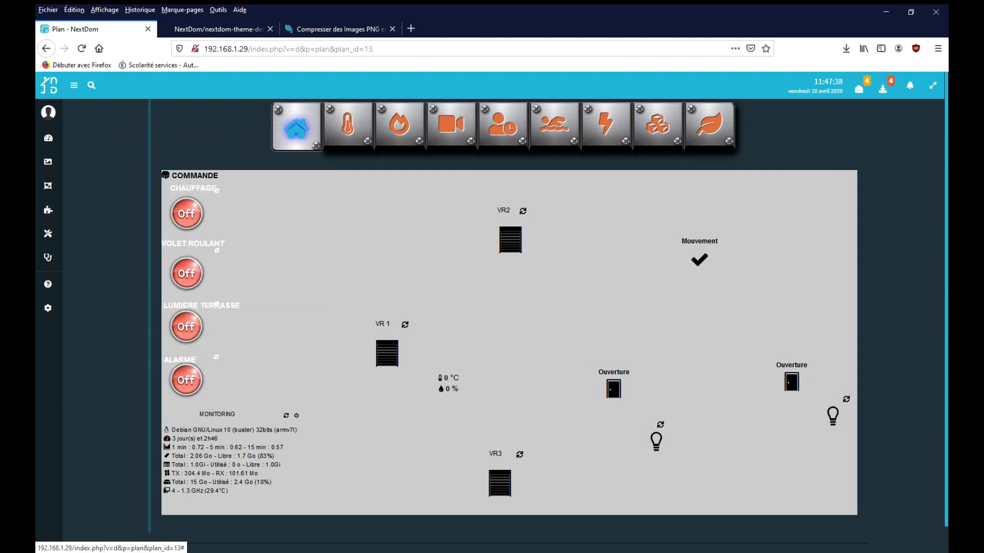
pyautogui.rightClick(282, 124)
pyautogui.click(322, 135)
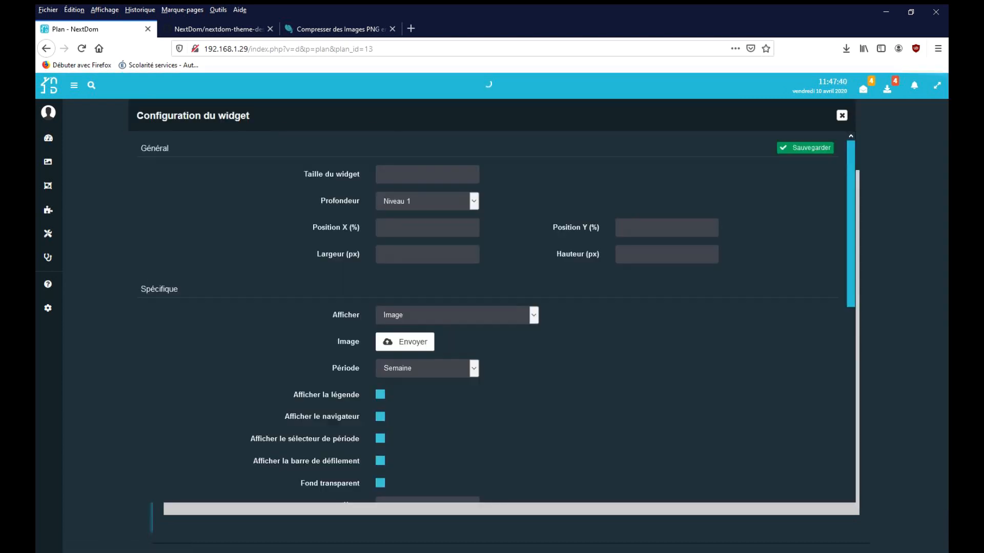
# Step: Examine the widget's code through the page links, frame options, pathData and CSS settings, comparing the links with the address's plan_id
pyautogui.scroll(-10, 605, 435)
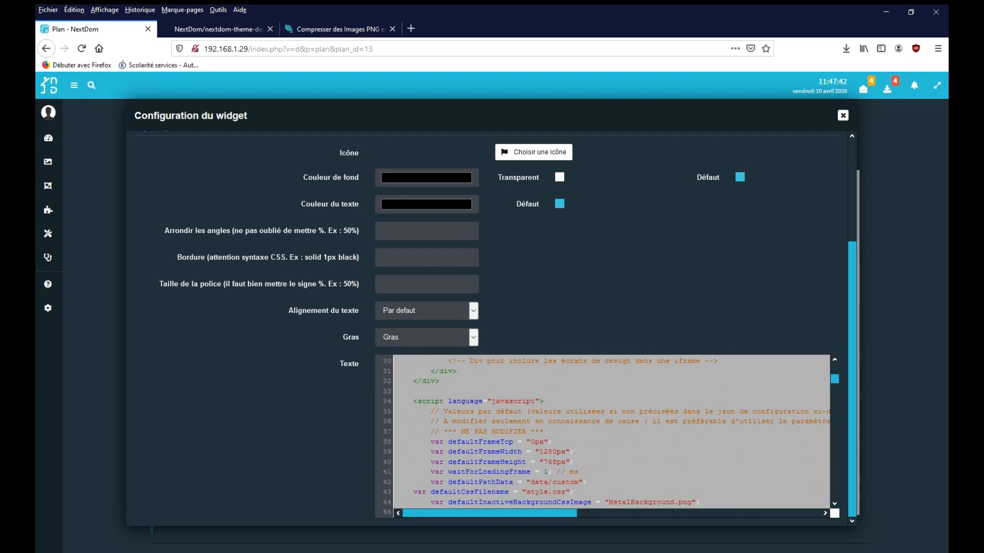
pyautogui.scroll(-2, 606, 439)
pyautogui.scroll(-10, 610, 435)
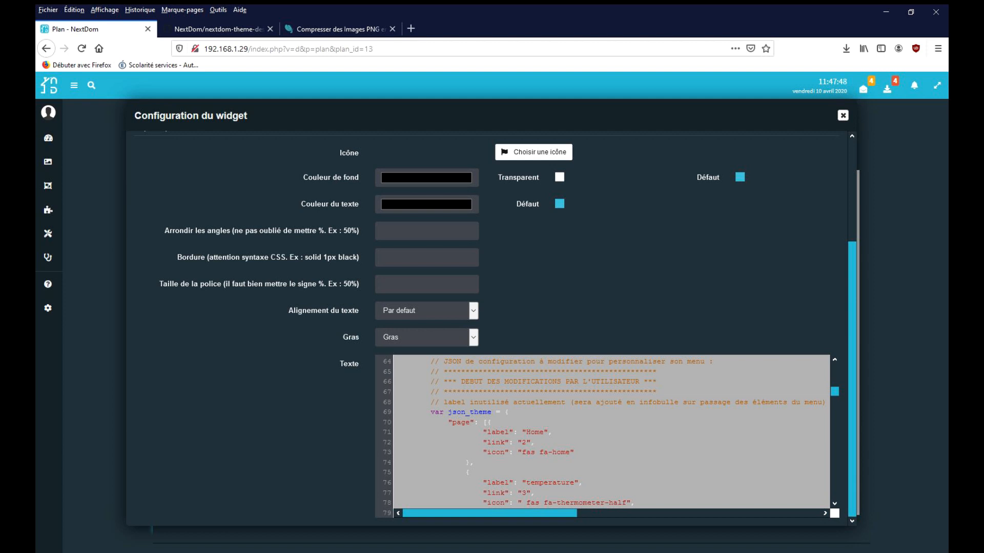
pyautogui.scroll(-2, 610, 435)
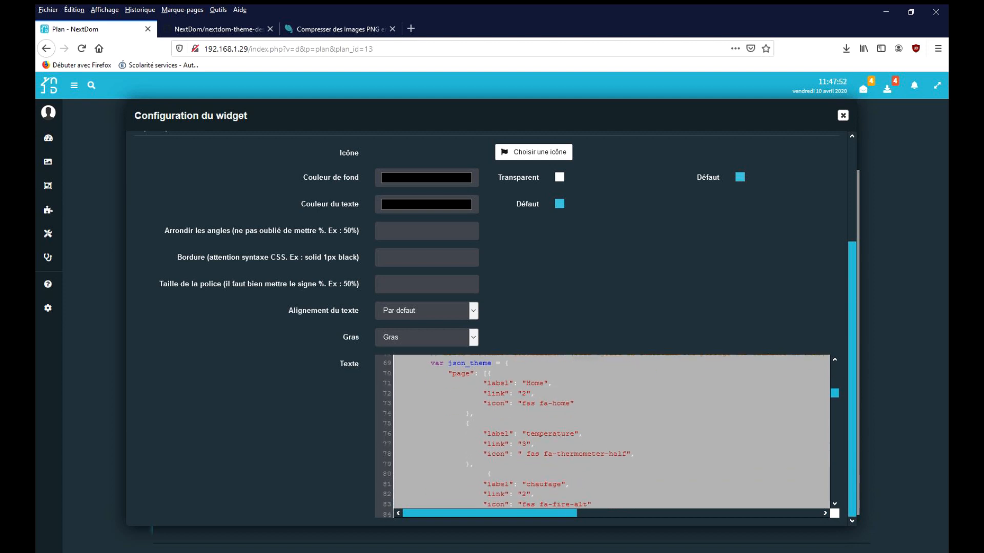
pyautogui.moveTo(375, 49)
pyautogui.mouseDown()
pyautogui.moveTo(353, 49)
pyautogui.moveTo(364, 49)
pyautogui.mouseUp()
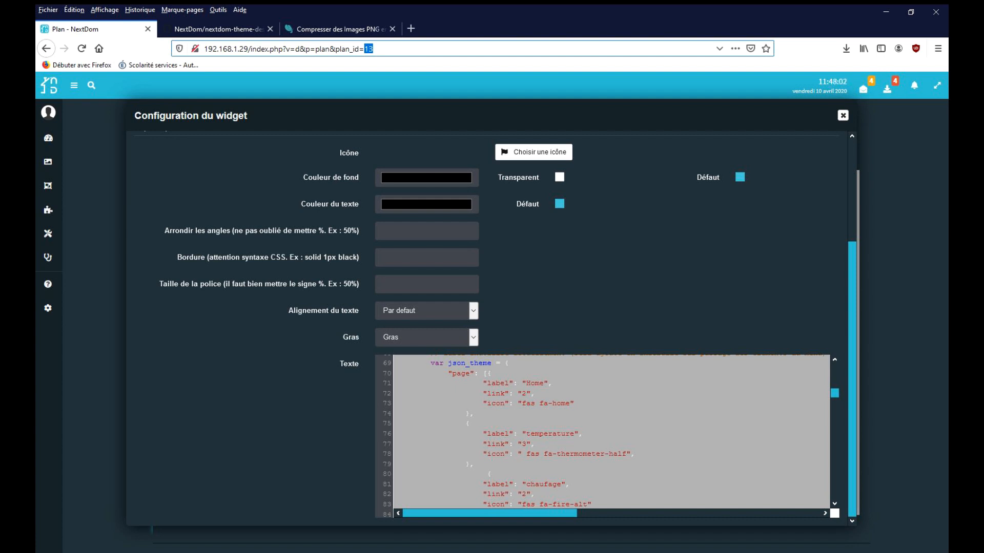
pyautogui.scroll(-2, 610, 435)
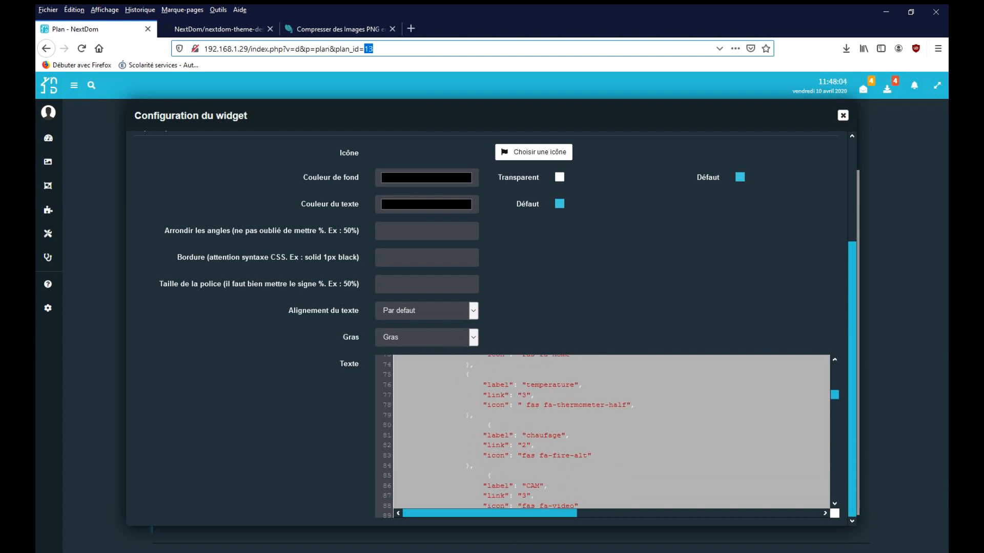
pyautogui.scroll(-15, 610, 435)
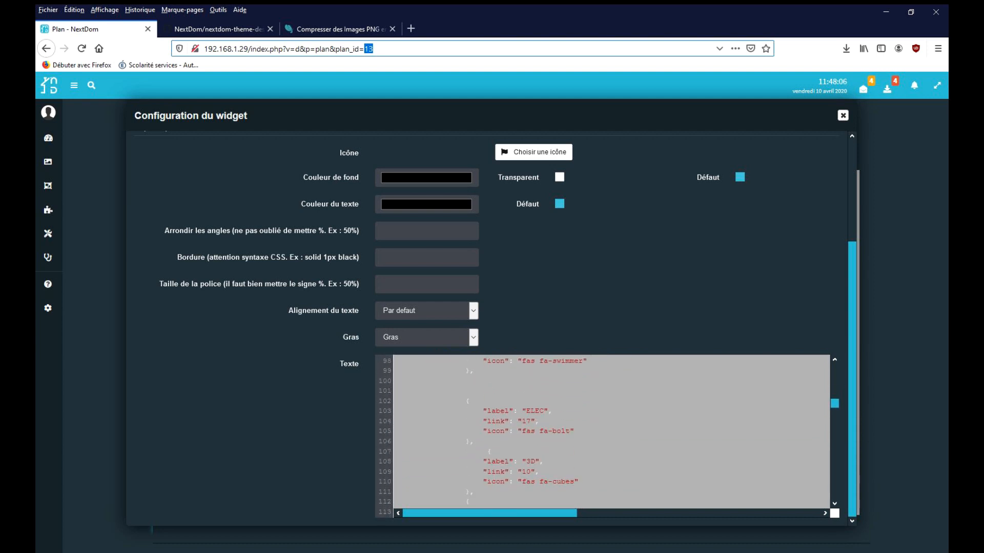
pyautogui.scroll(-2, 609, 435)
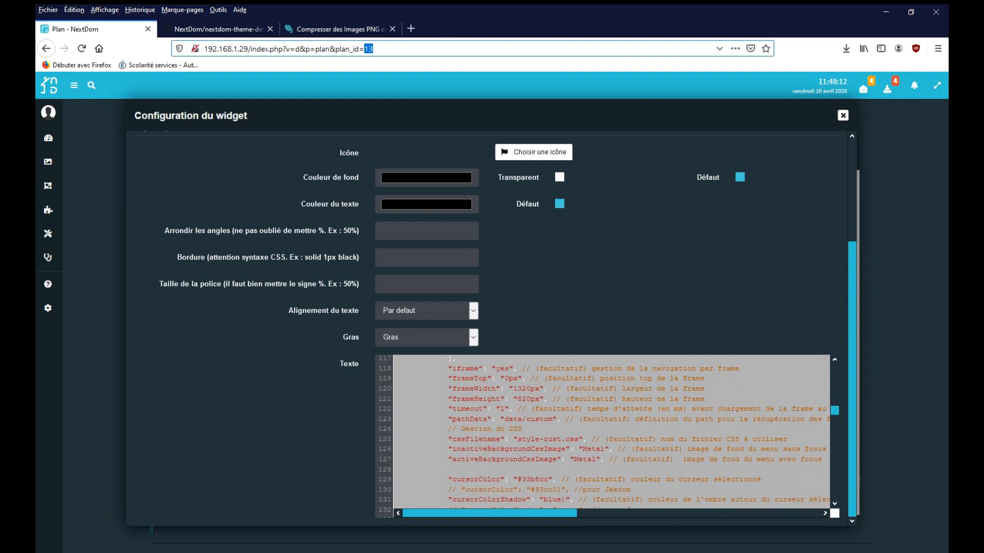
pyautogui.moveTo(553, 419); pyautogui.dragTo(504, 419)
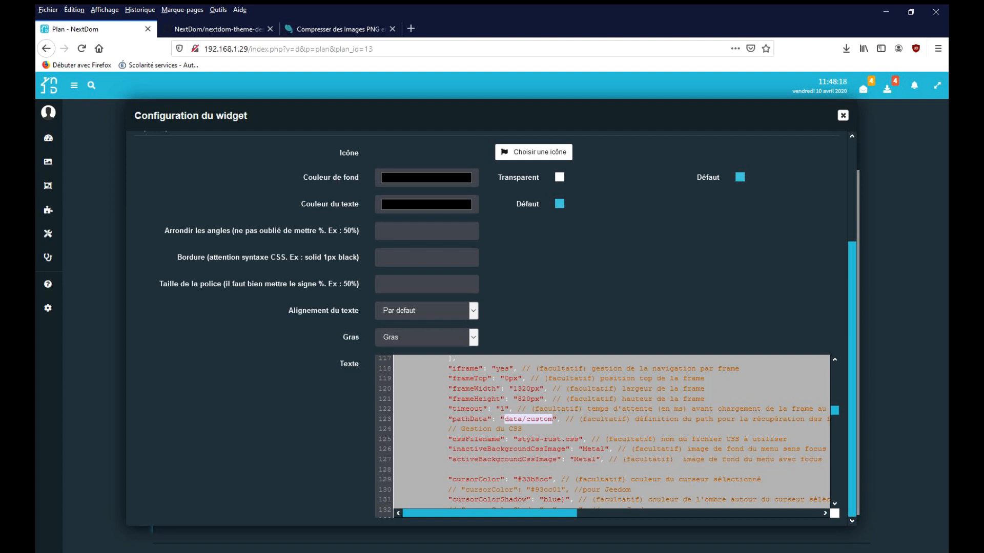
# Step: Set cssFilename to "style-metal.css" in the menu widget's code and save the widget configuration
pyautogui.click(565, 439)
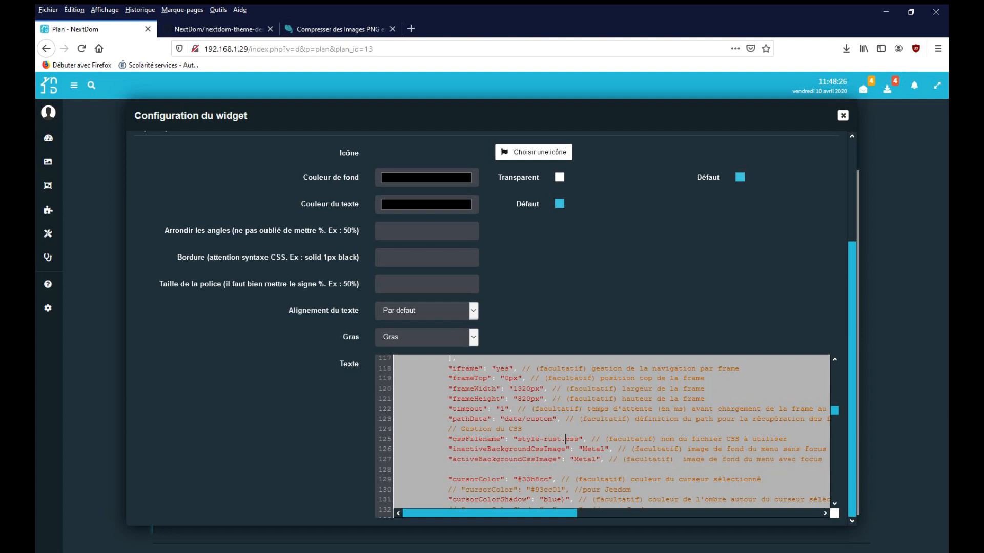
pyautogui.press('Left')
pyautogui.hotkey('shift', 'Left')
pyautogui.hotkey('shift', 'Left')
pyautogui.hotkey('shift', 'Left')
pyautogui.hotkey('shift', 'Left')
pyautogui.write('metal')
pyautogui.scroll(5, 566, 328)
pyautogui.click(806, 148)
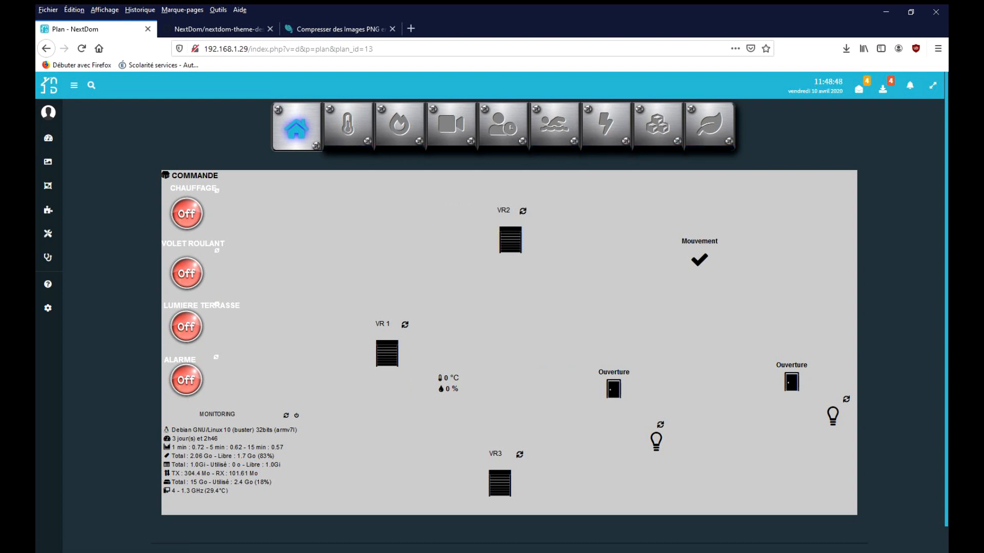
# Step: Put the design in edit mode, set cssFilename to "style-push.css" in the navigation menu widget's code and save the widget configuration
pyautogui.rightClick(142, 140)
pyautogui.click(169, 165)
pyautogui.rightClick(287, 129)
pyautogui.click(328, 138)
pyautogui.scroll(-10, 512, 435)
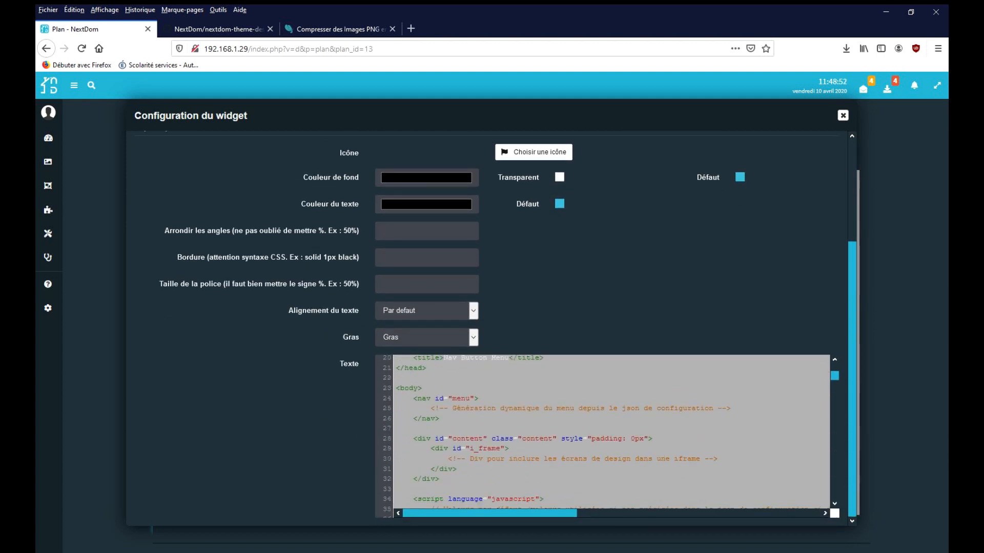
pyautogui.scroll(-15, 609, 435)
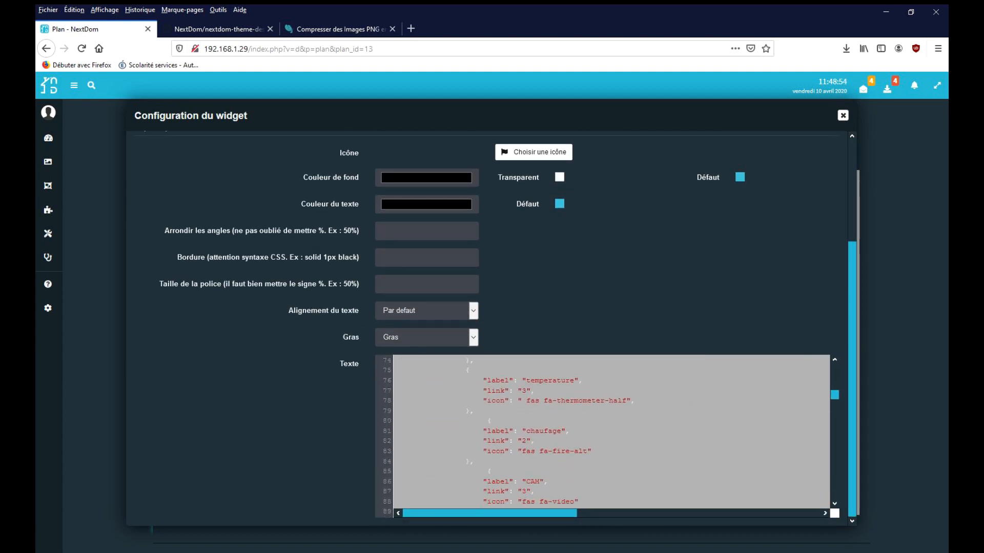
pyautogui.scroll(-5, 610, 435)
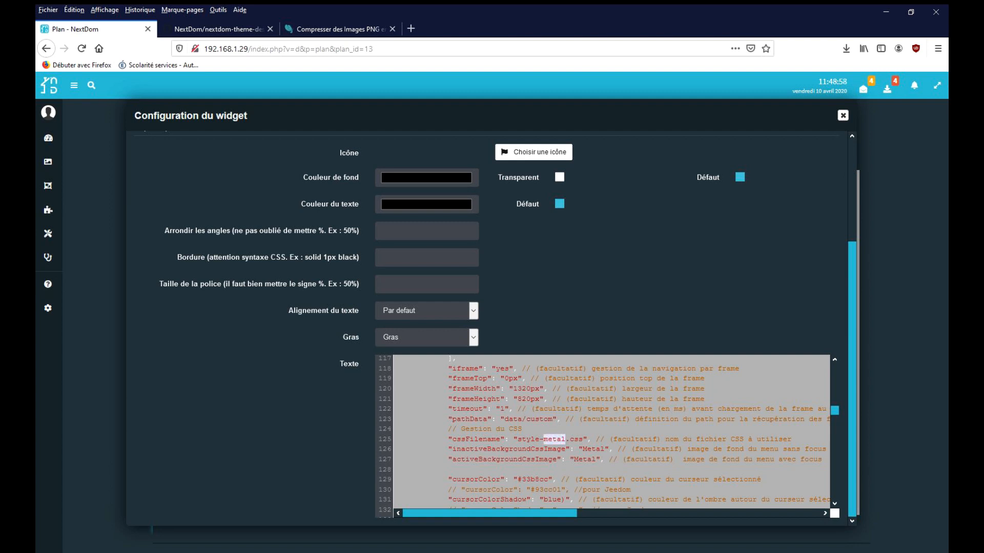
pyautogui.write('push')
pyautogui.scroll(8, 561, 440)
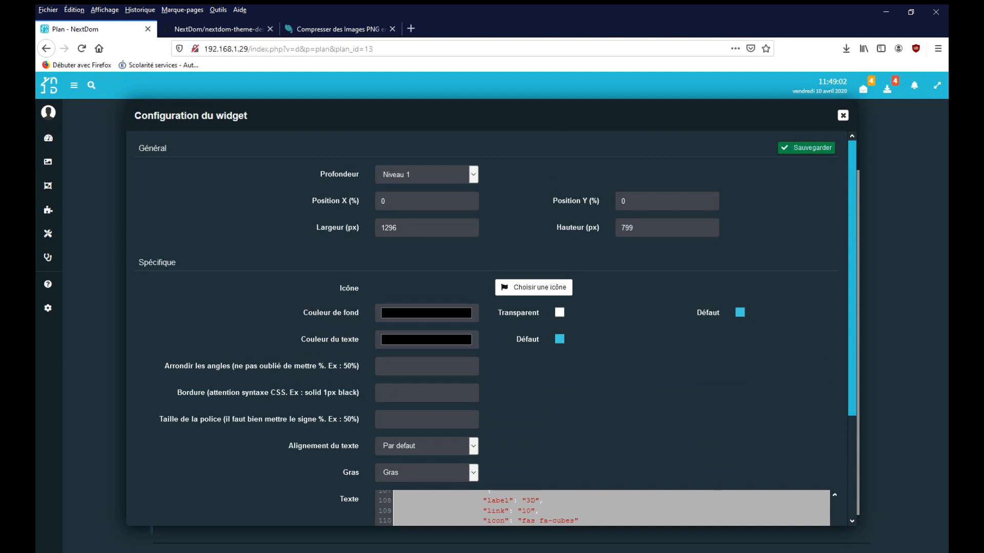
pyautogui.click(807, 147)
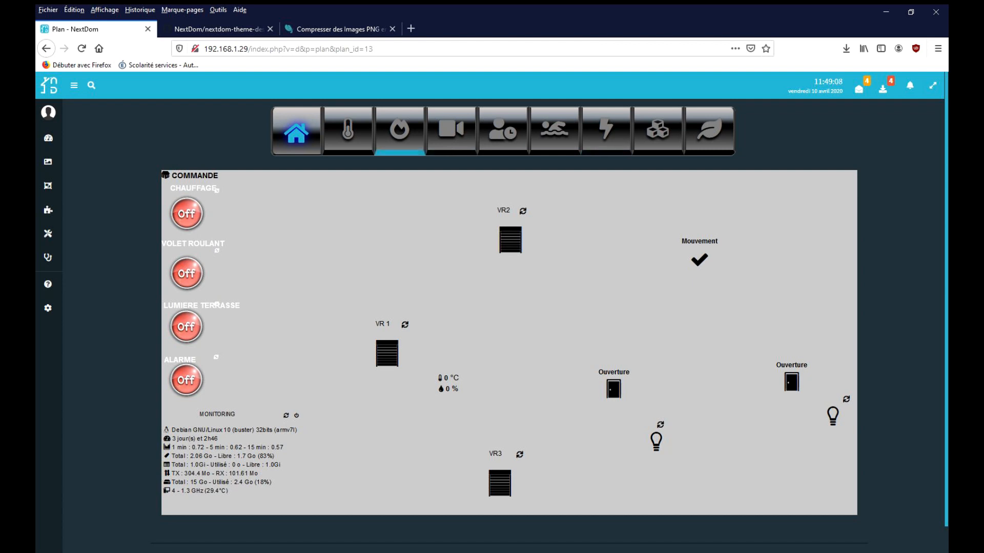
# Step: Test the navigation menu by opening the camera and temperature pages, and return to the home page
pyautogui.click(451, 130)
pyautogui.click(451, 130)
pyautogui.click(348, 130)
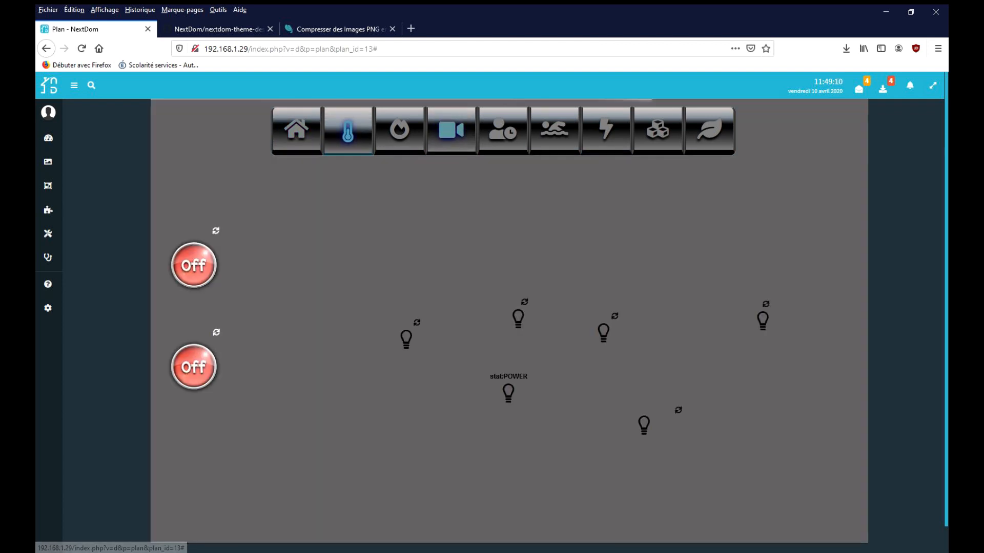
pyautogui.click(297, 131)
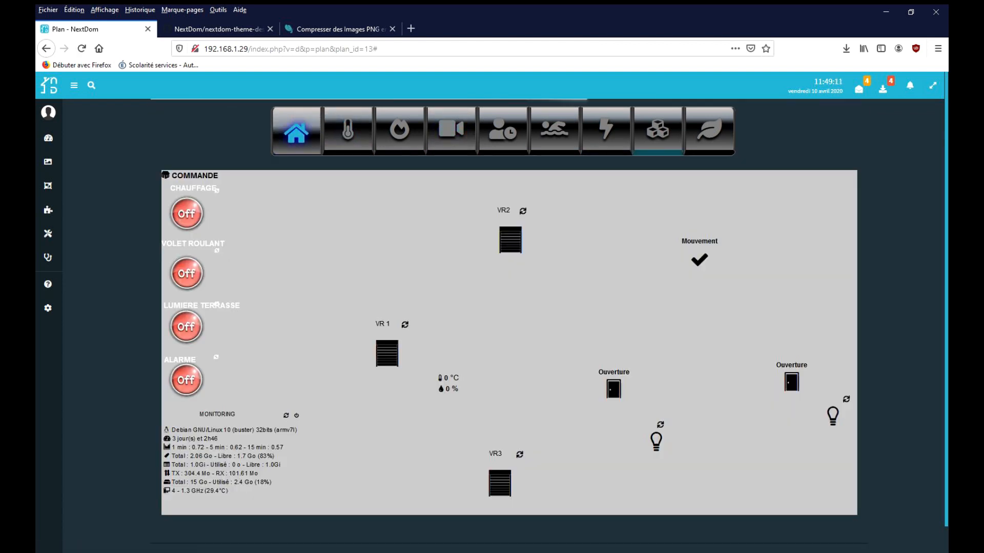
# Step: Edit the design again, set cssFilename to "style-black.css" in the menu widget's code, save it and reload the page
pyautogui.rightClick(128, 150)
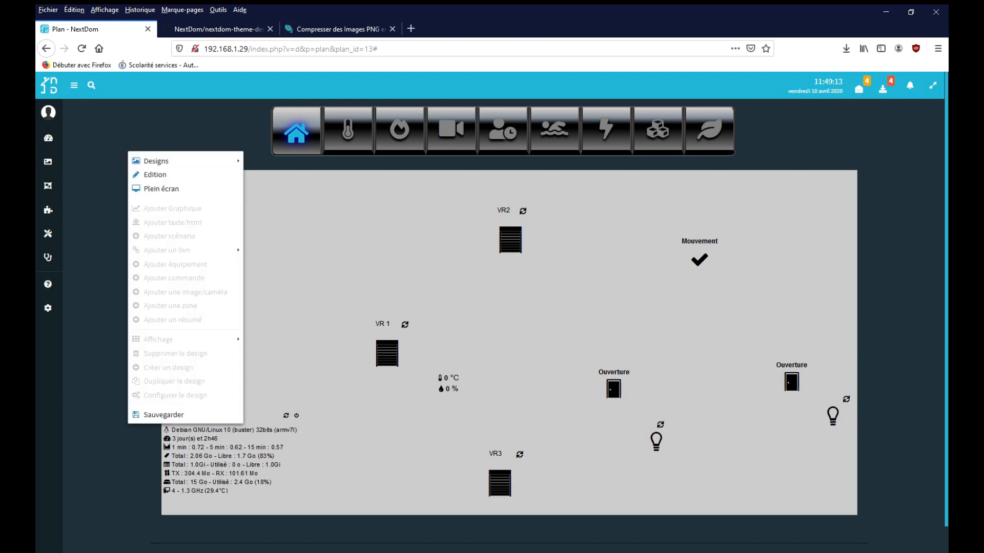
pyautogui.click(148, 174)
pyautogui.rightClick(312, 144)
pyautogui.click(362, 149)
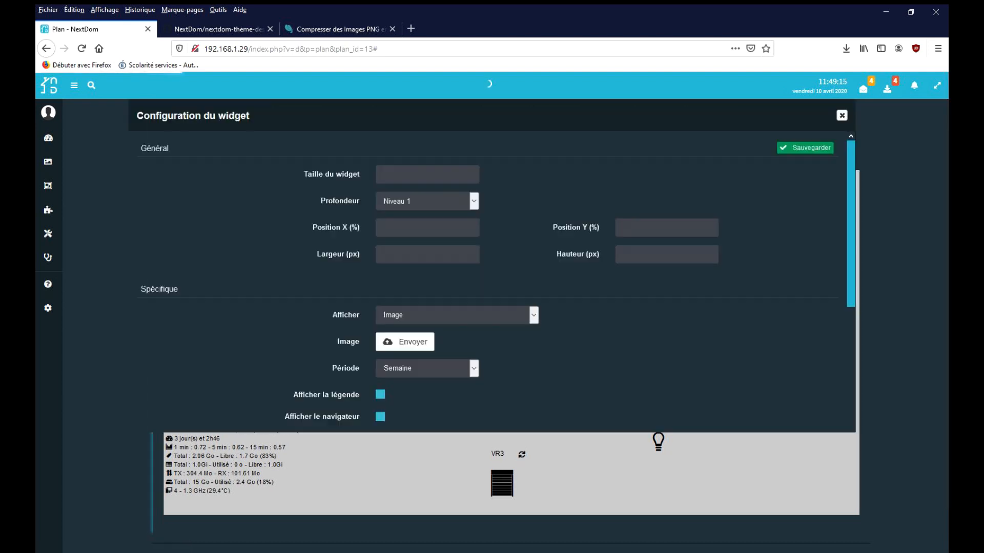
pyautogui.scroll(-4, 491, 328)
pyautogui.scroll(-10, 610, 436)
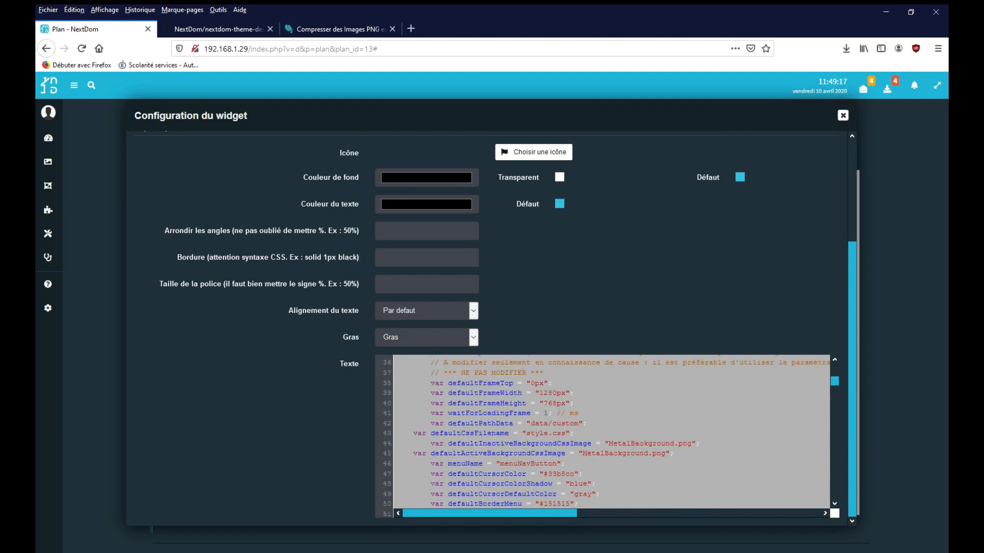
pyautogui.scroll(-9, 610, 436)
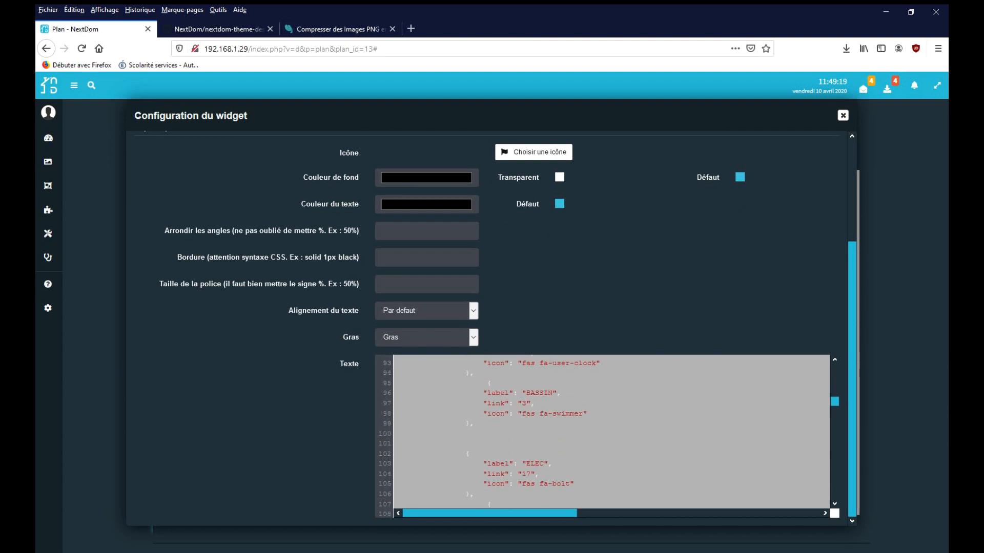
pyautogui.scroll(-3, 609, 435)
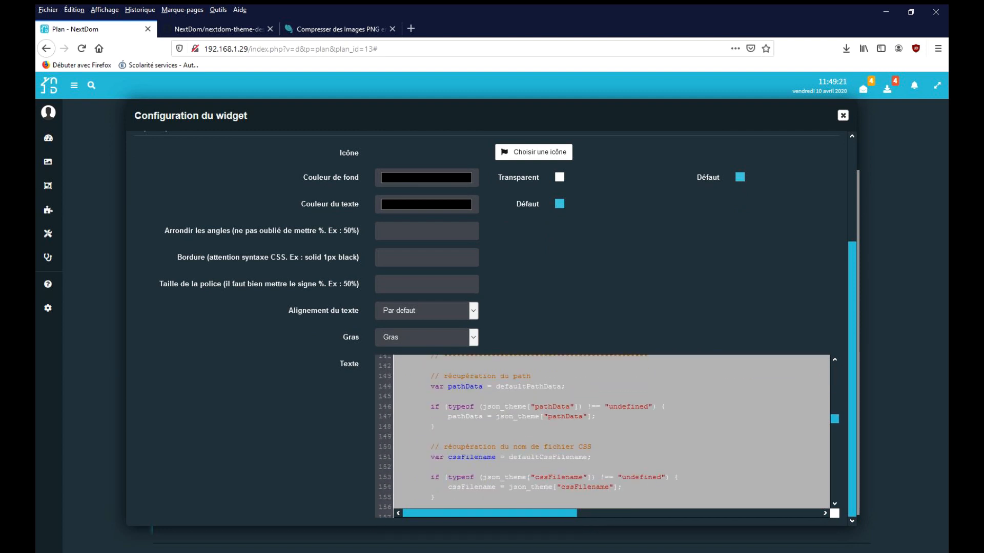
pyautogui.scroll(4, 610, 435)
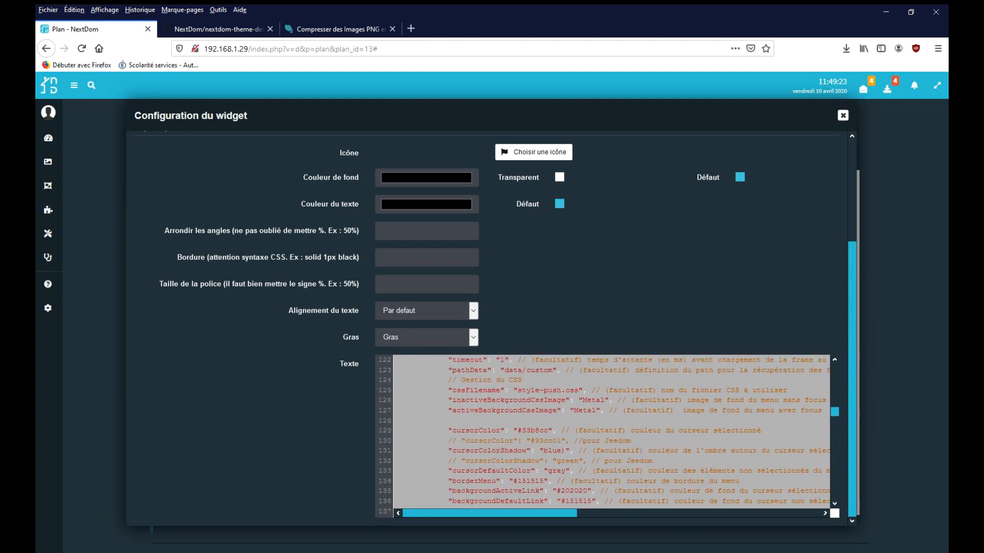
pyautogui.doubleClick(560, 391)
pyautogui.write('black')
pyautogui.scroll(3, 640, 287)
pyautogui.click(805, 148)
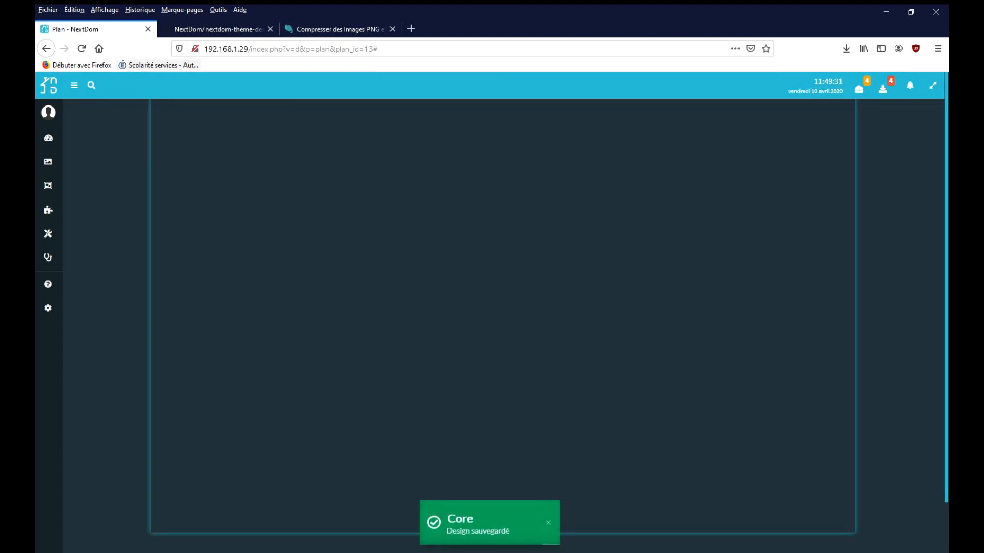
pyautogui.click(82, 48)
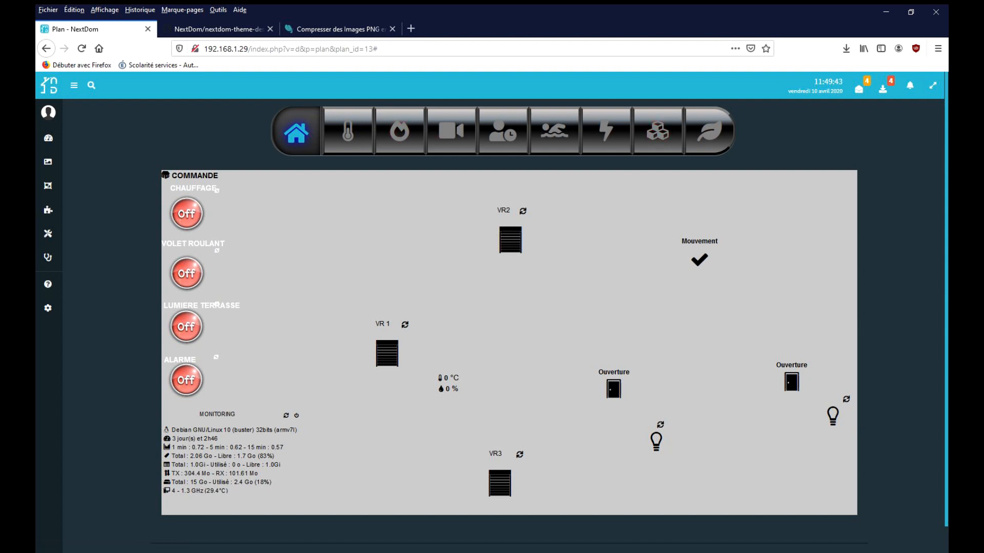
# Step: Reopen the menu widget's display settings in edit mode and set cssFilename to "style-circle.css" in its code
pyautogui.rightClick(128, 137)
pyautogui.click(154, 158)
pyautogui.rightClick(309, 143)
pyautogui.click(361, 151)
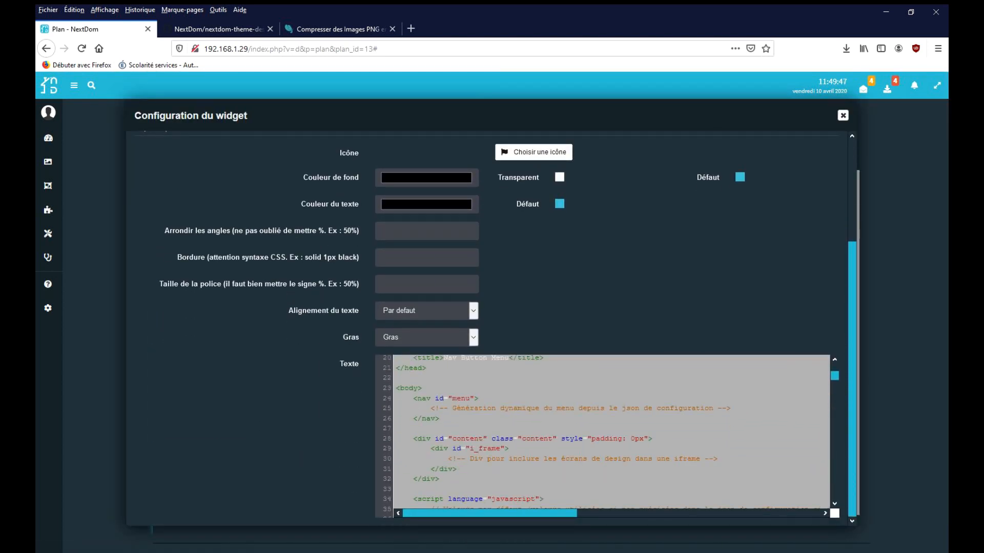
pyautogui.scroll(-9, 610, 435)
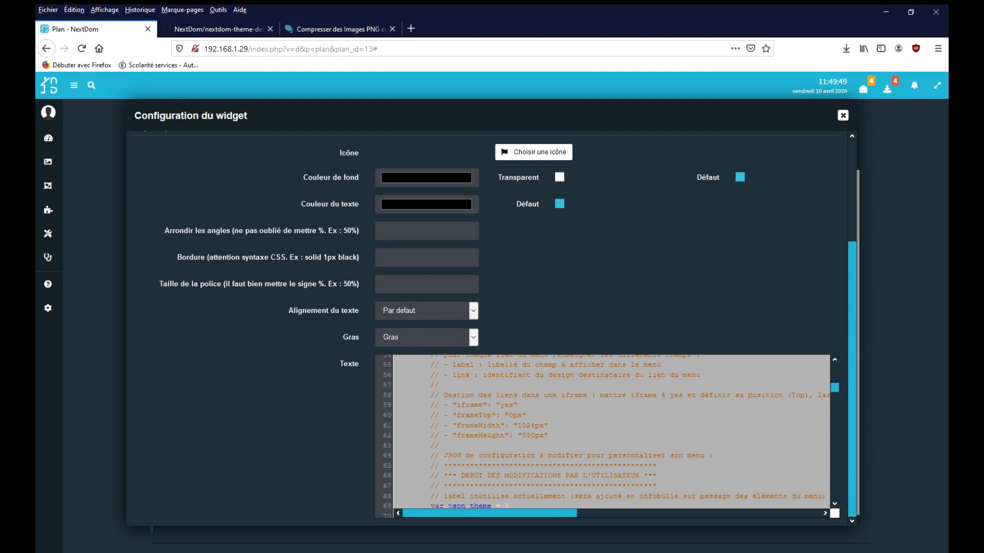
pyautogui.scroll(-15, 610, 436)
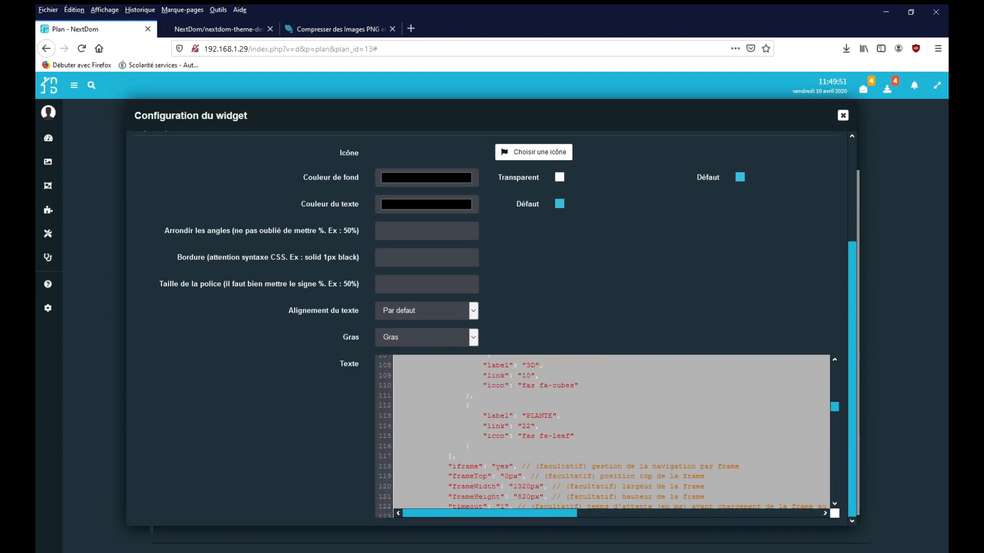
pyautogui.scroll(-3, 610, 436)
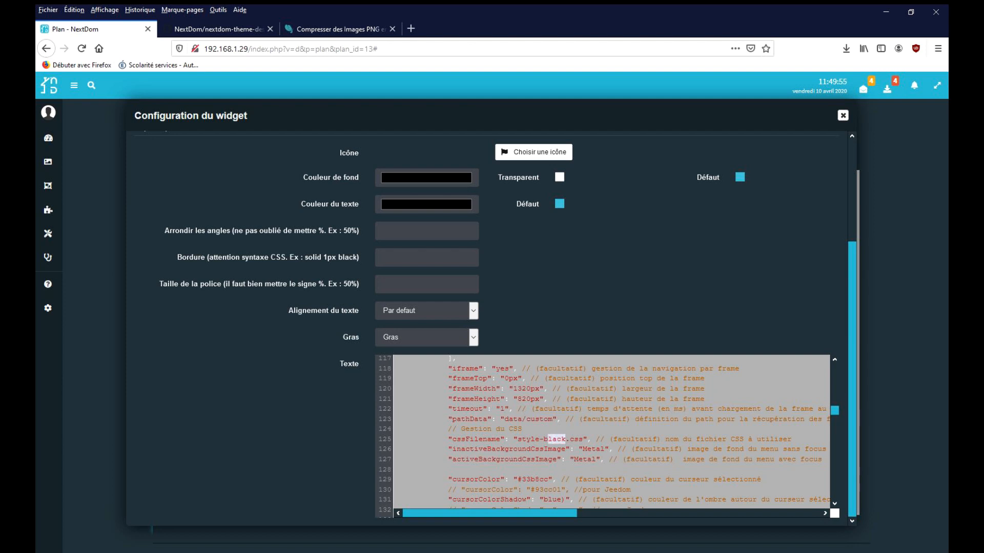
pyautogui.write('circle')
# Step: Set inactiveBackgroundCssImage and activeBackgroundCssImage to "CircleMetal", save the widget configuration and reload the design
pyautogui.write('Circle')
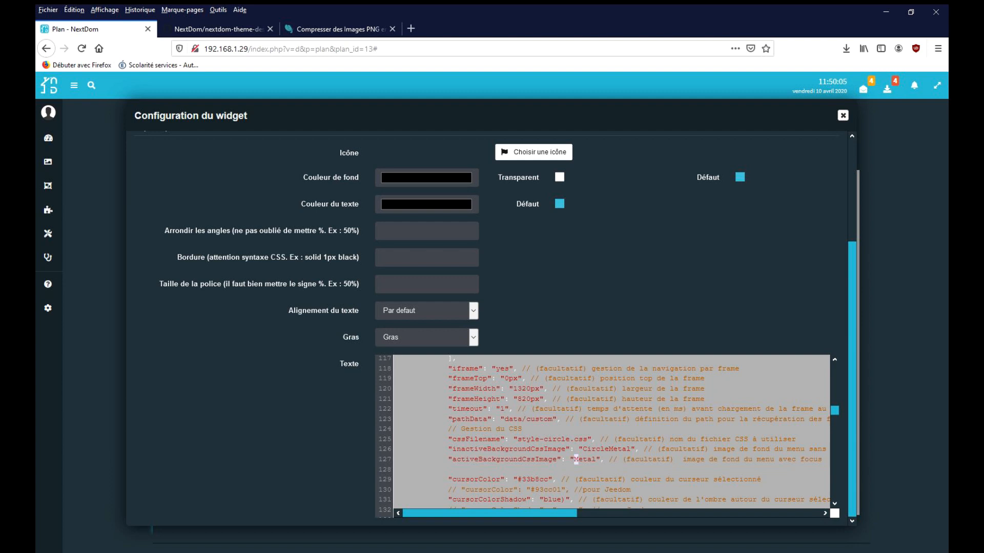
pyautogui.write('Circle')
pyautogui.scroll(5, 487, 328)
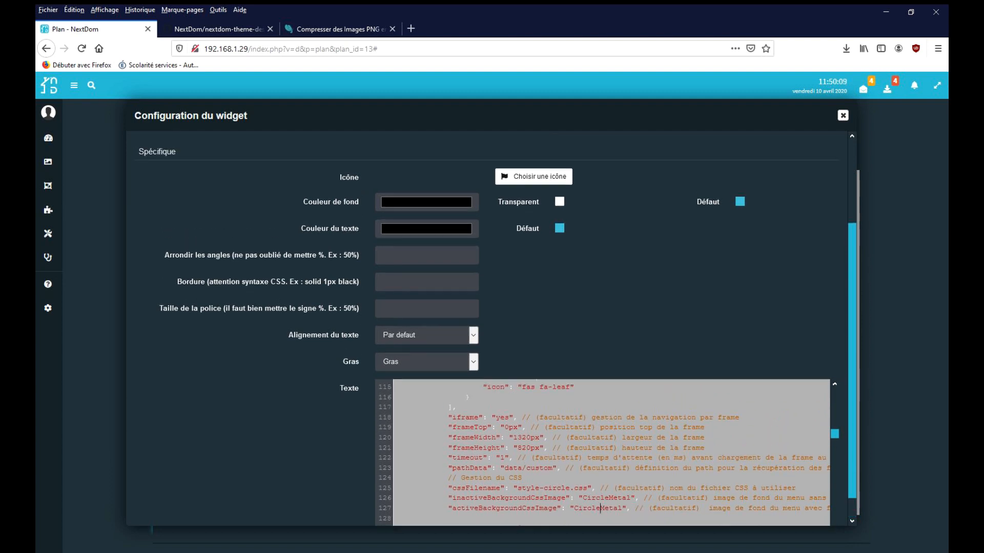
pyautogui.click(806, 148)
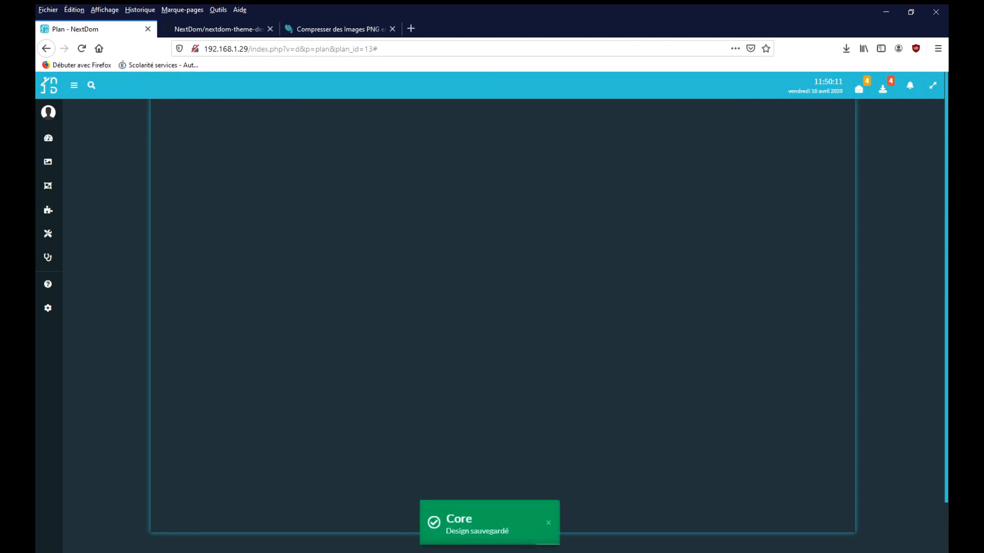
pyautogui.click(81, 49)
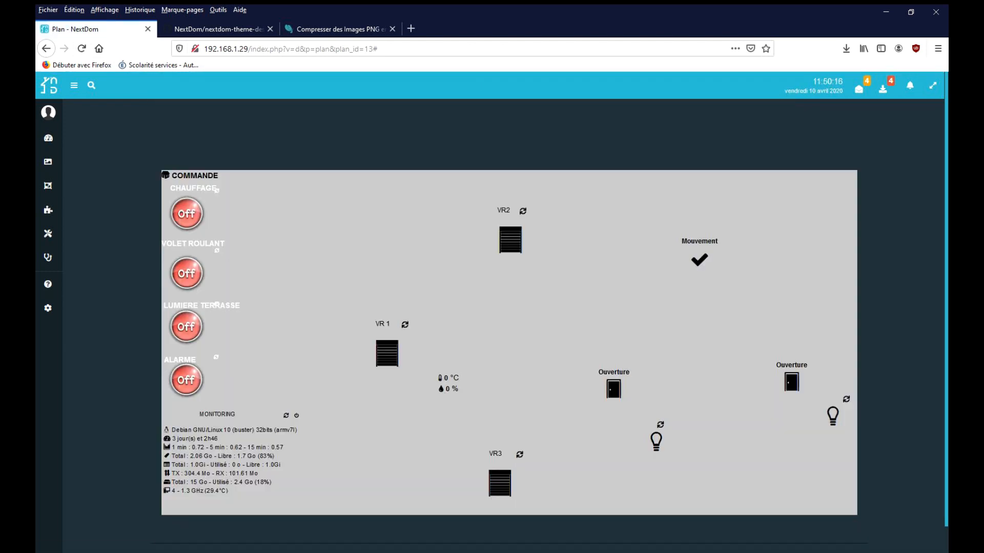
pyautogui.click(82, 49)
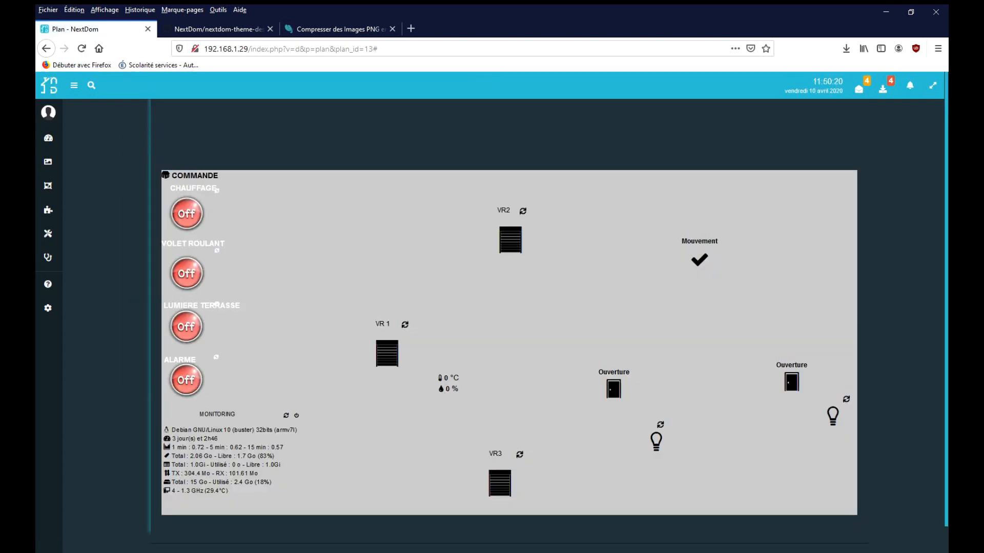
# Step: Reopen the menu widget's display settings and change cssFilename to "style-circlemetal.css" in its code
pyautogui.rightClick(149, 111)
pyautogui.rightClick(155, 110)
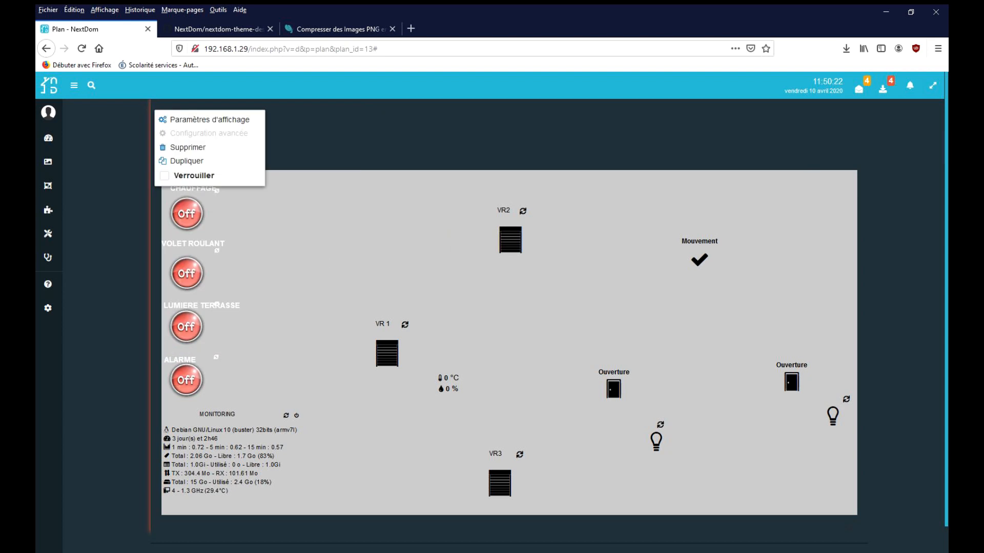
pyautogui.click(209, 119)
pyautogui.scroll(-5, 487, 328)
pyautogui.scroll(-15, 610, 435)
pyautogui.scroll(-10, 610, 435)
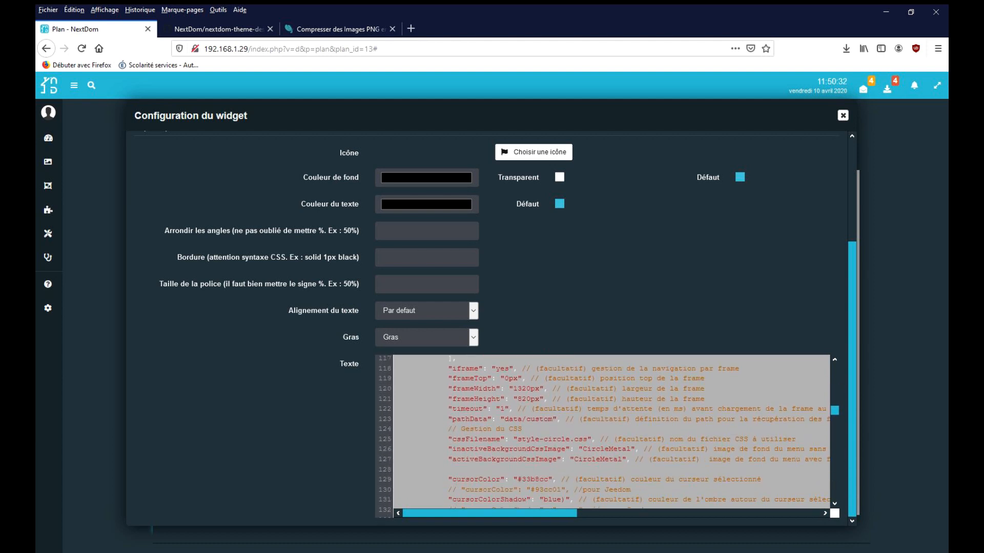
pyautogui.write('metal')
# Step: Switch to File Explorer and check the stylesheet names in the downloaded theme's menuNavButton/themes/menuNavButton/css folder
pyautogui.click(593, 523)
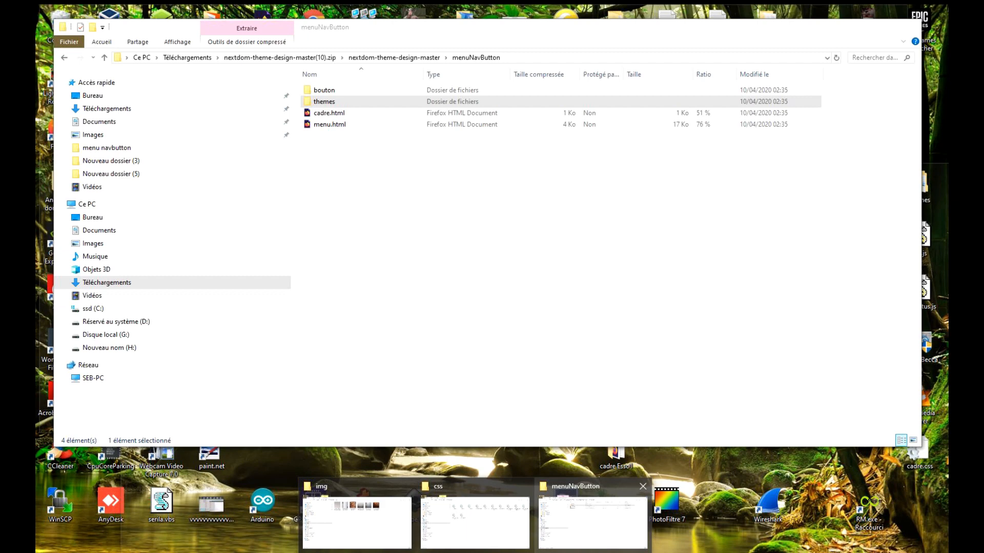
pyautogui.click(593, 522)
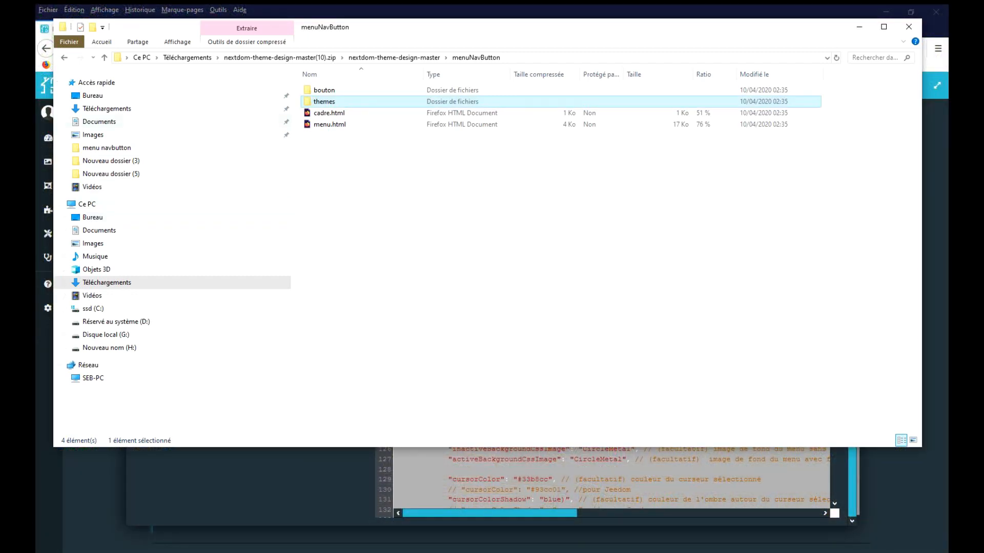
pyautogui.press('Return')
pyautogui.press('Down')
pyautogui.press('Return')
pyautogui.press('Down')
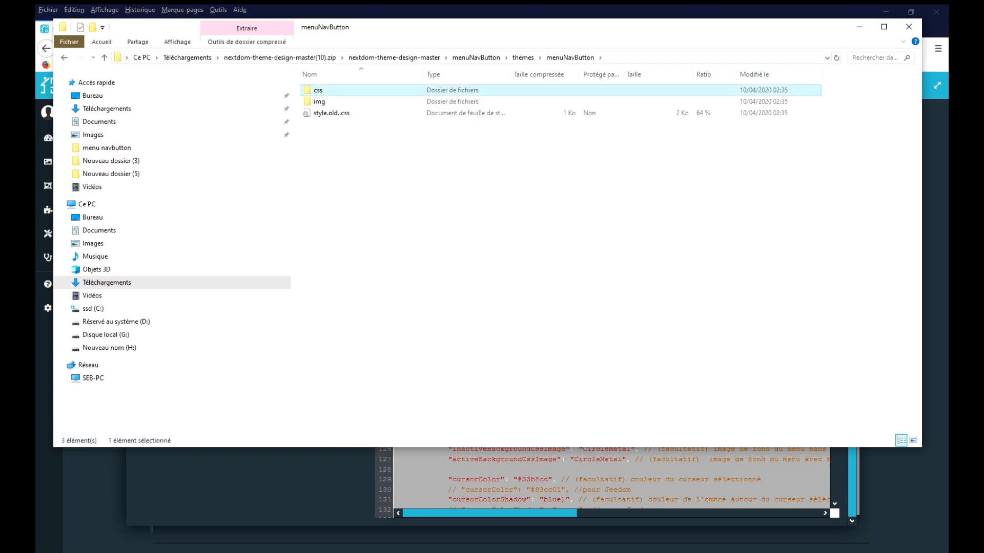
pyautogui.press('Return')
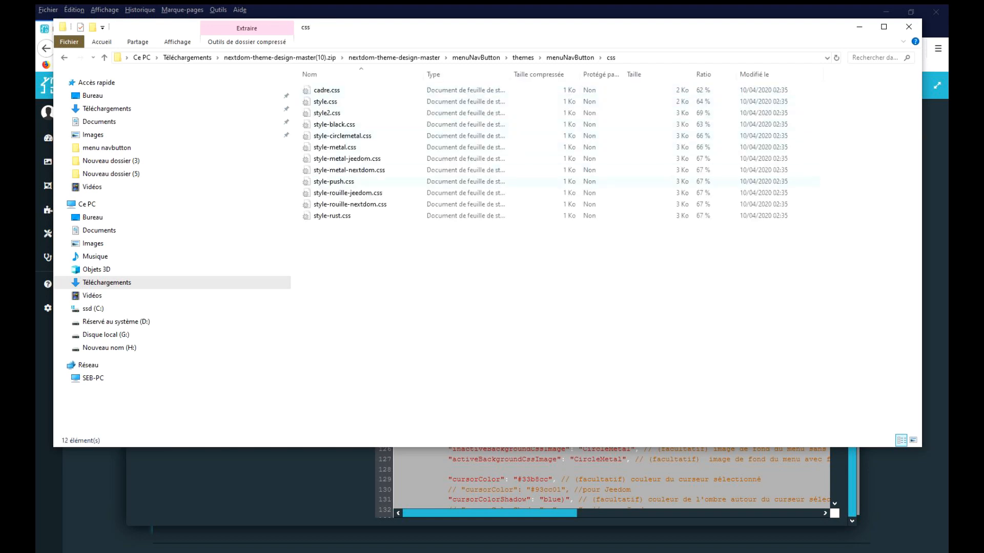
# Step: Return to NextDom in the browser and save the menu widget's configuration with the circle metal style
pyautogui.hotkey('alt', 'Tab')
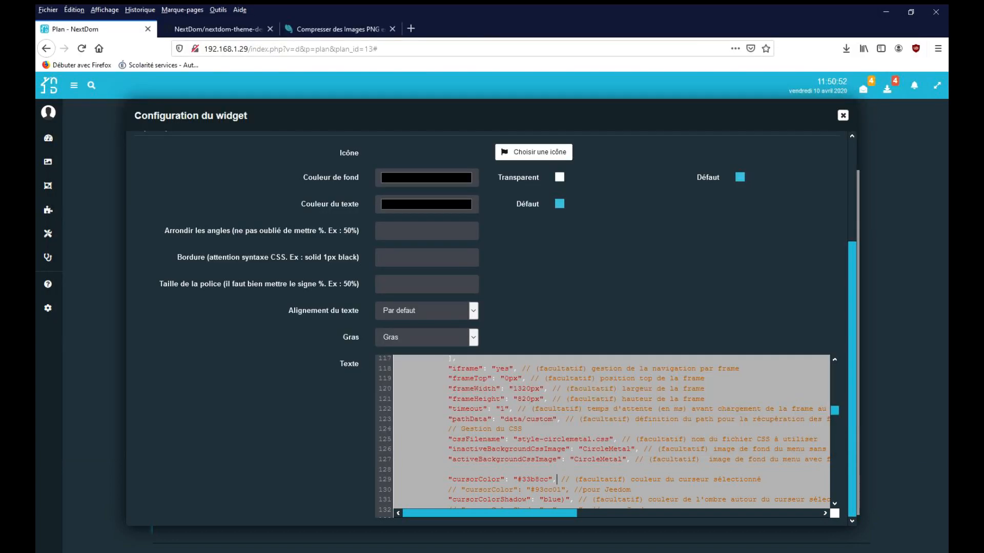
pyautogui.scroll(5, 492, 328)
pyautogui.click(805, 148)
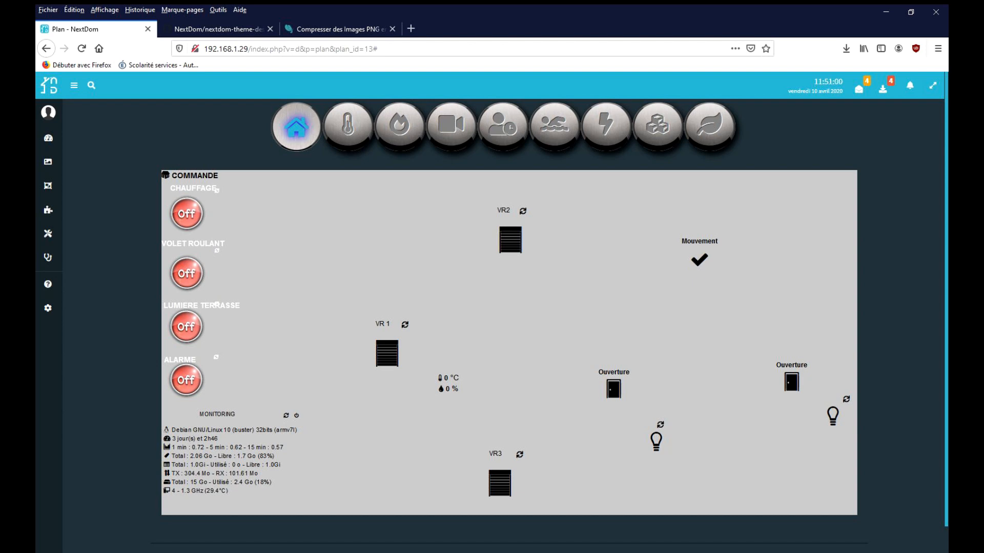
# Step: Turn on edit mode for the design and open the navigation menu widget's display settings
pyautogui.rightClick(125, 153)
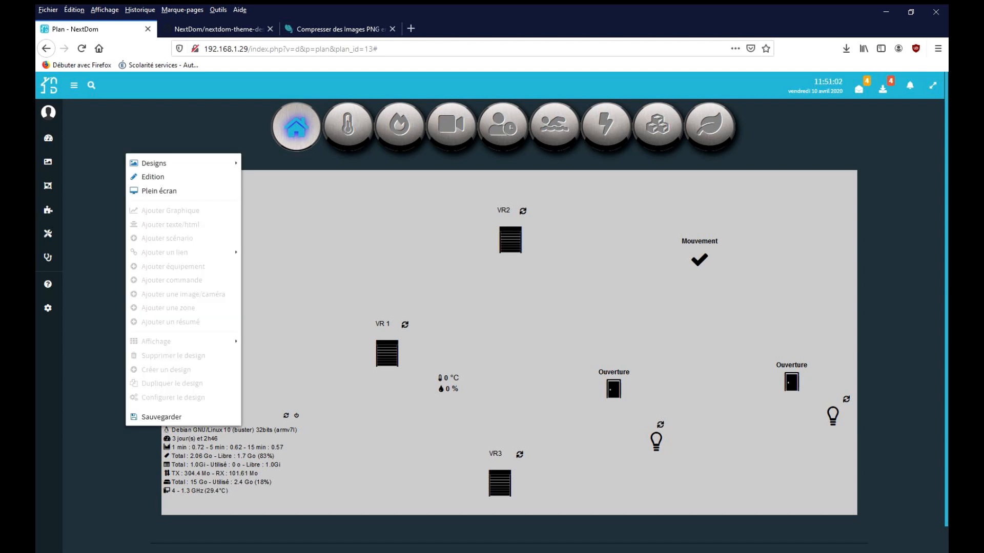
pyautogui.click(154, 178)
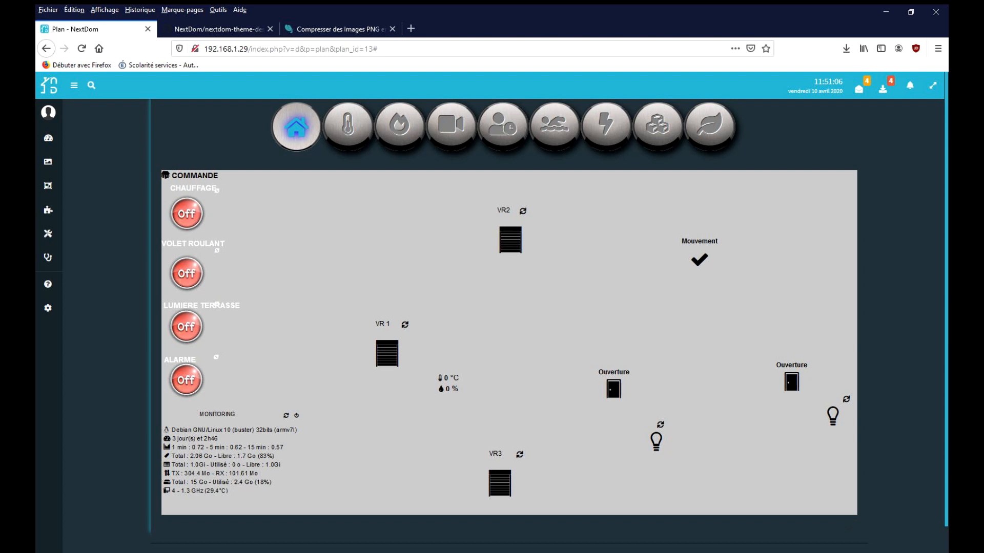
pyautogui.rightClick(150, 117)
pyautogui.rightClick(152, 116)
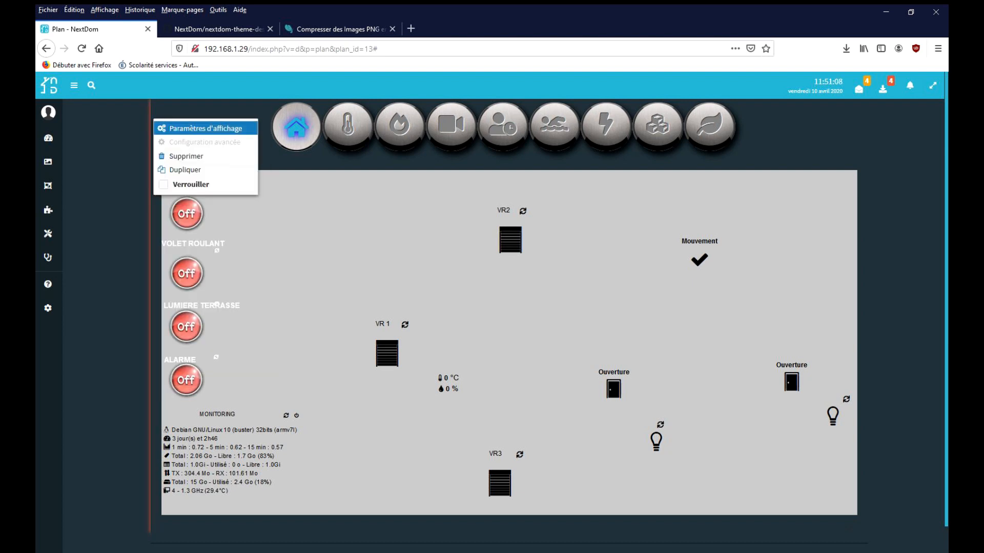
pyautogui.click(205, 129)
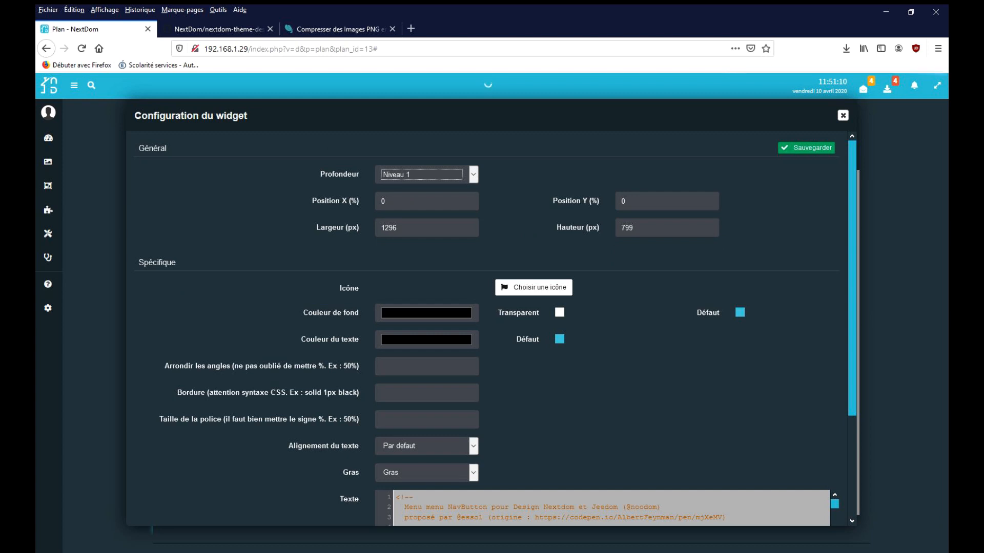
# Step: Change cssFilename to "style-rust.css" in the menu widget's code
pyautogui.scroll(-3, 484, 308)
pyautogui.scroll(-15, 611, 435)
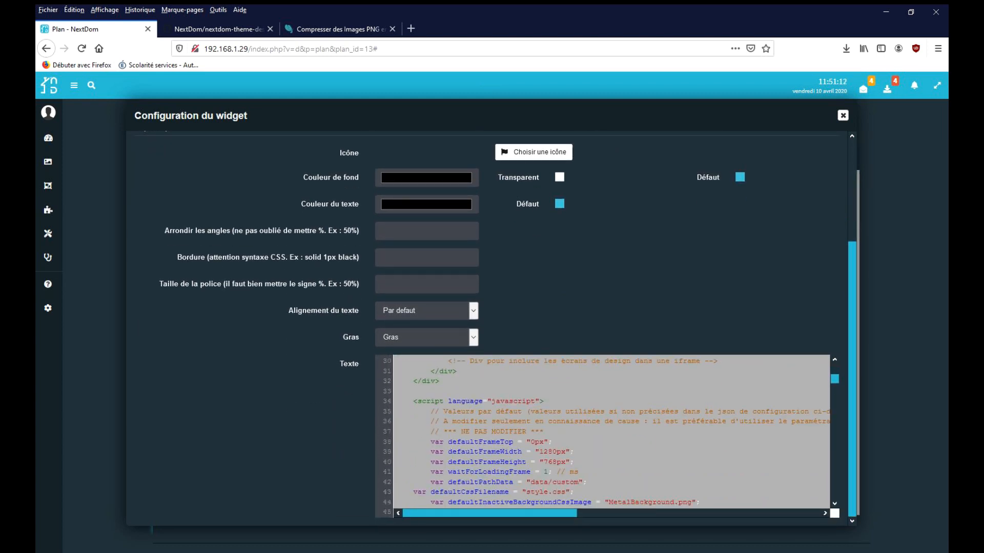
pyautogui.scroll(-5, 610, 435)
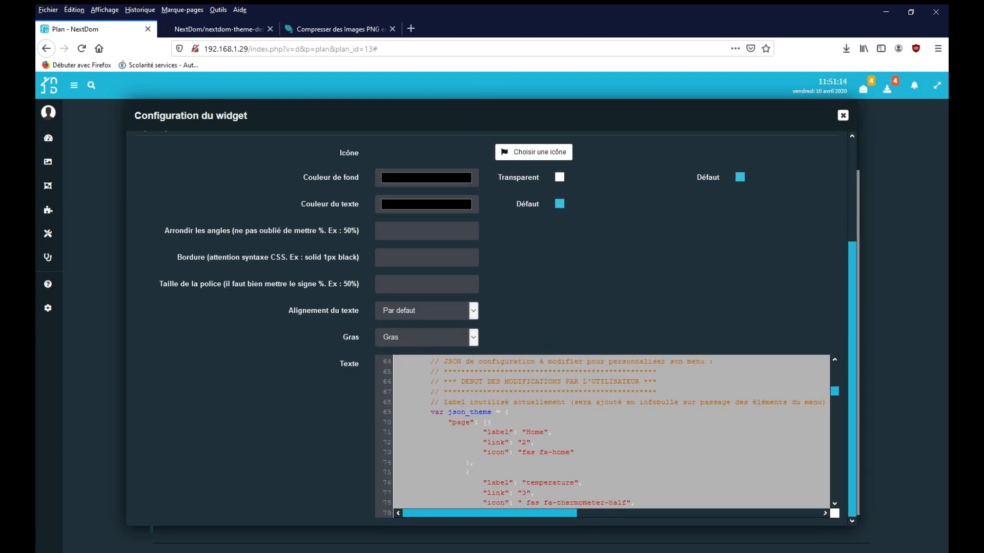
pyautogui.scroll(-2, 609, 435)
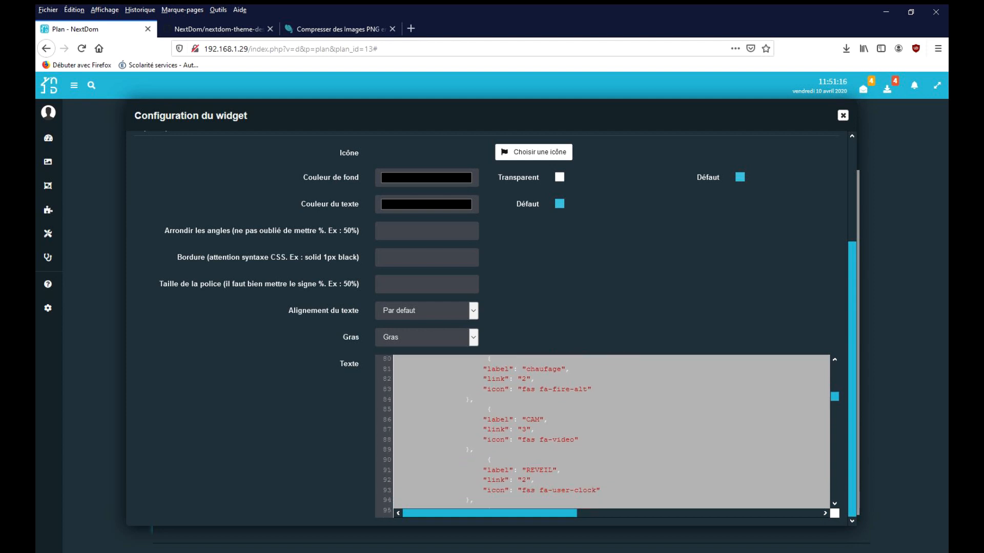
pyautogui.scroll(-10, 609, 436)
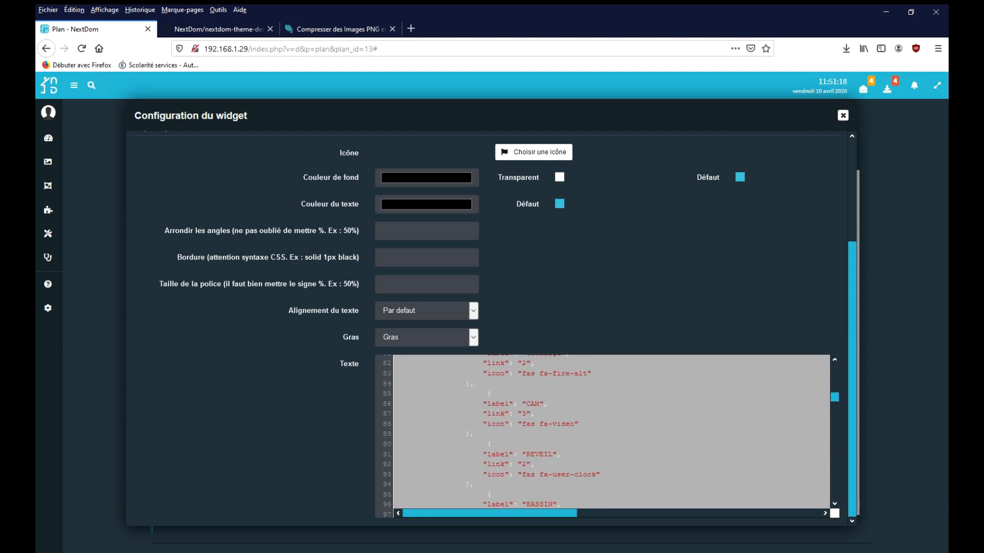
pyautogui.scroll(-4, 610, 435)
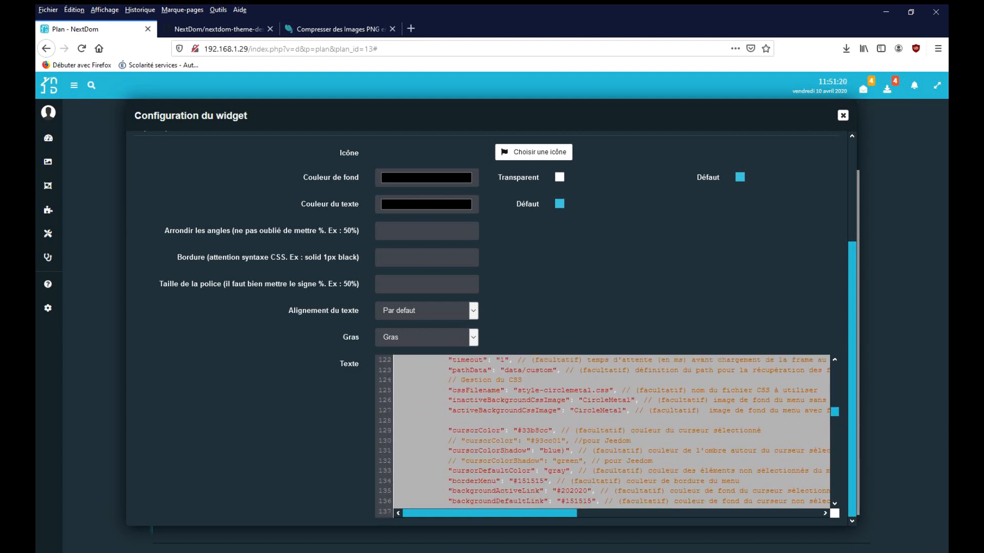
pyautogui.scroll(2, 609, 436)
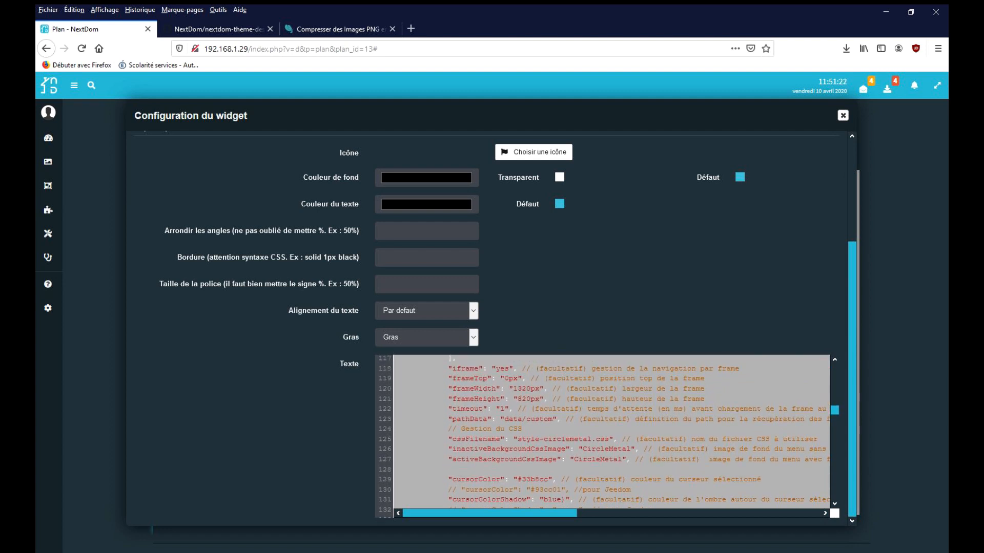
pyautogui.moveTo(587, 440); pyautogui.dragTo(565, 440)
pyautogui.write('rus')
pyautogui.press('BackSpace')
pyautogui.press('BackSpace')
pyautogui.press('BackSpace')
pyautogui.press('BackSpace')
pyautogui.write('rust')
pyautogui.press('Delete')
# Step: Set both inactiveBackgroundCssImage and activeBackgroundCssImage to "rust" in the menu widget's code
pyautogui.moveTo(583, 449); pyautogui.dragTo(631, 450)
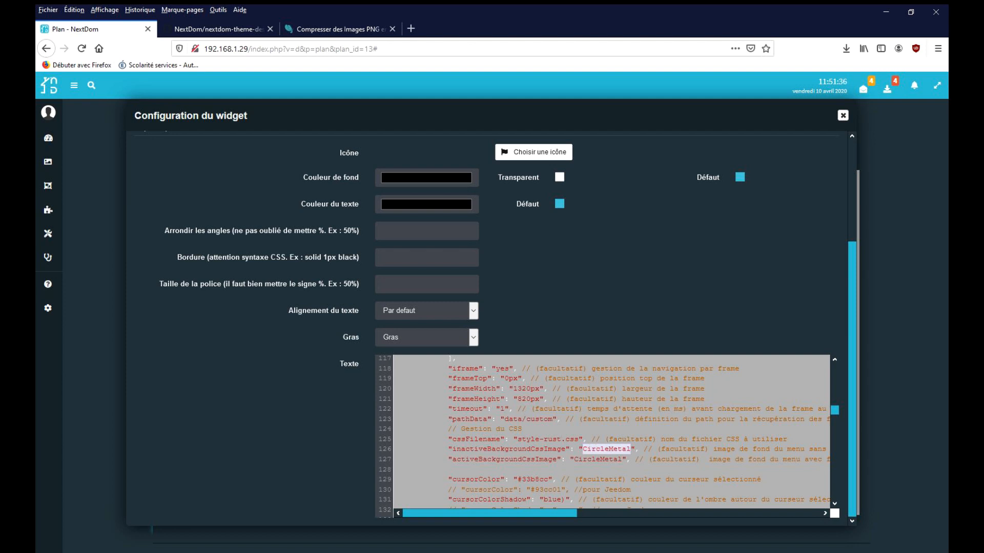
pyautogui.write('rust')
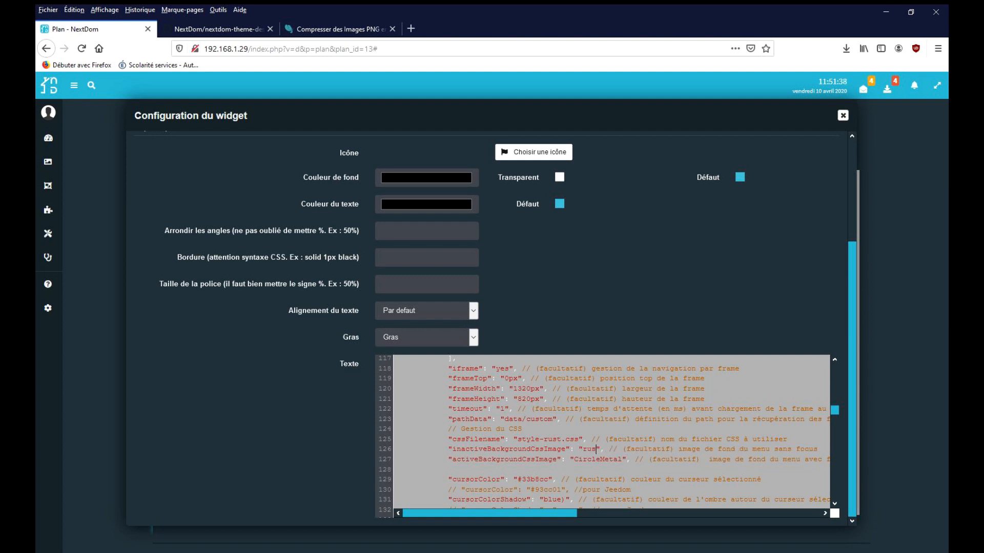
pyautogui.moveTo(622, 459); pyautogui.dragTo(586, 459)
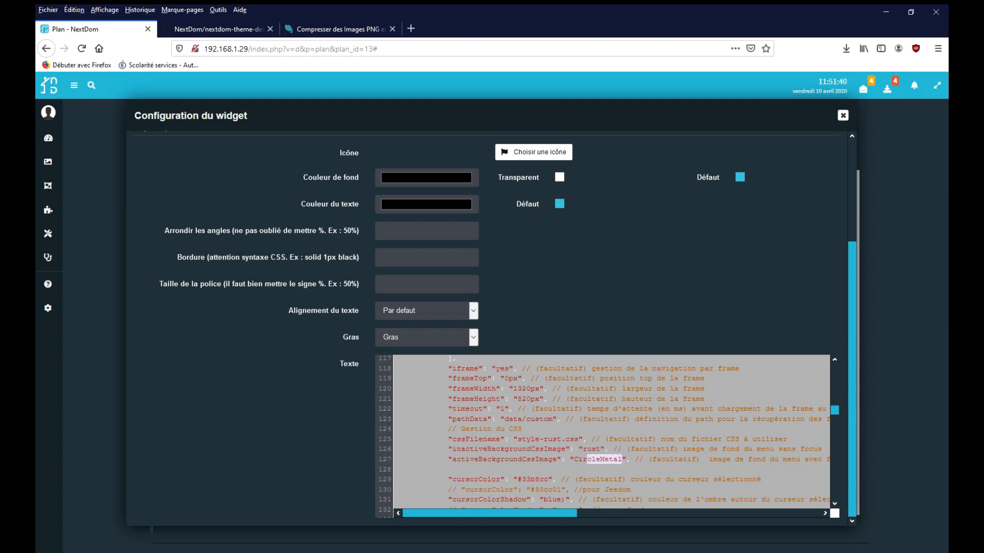
pyautogui.write('rust')
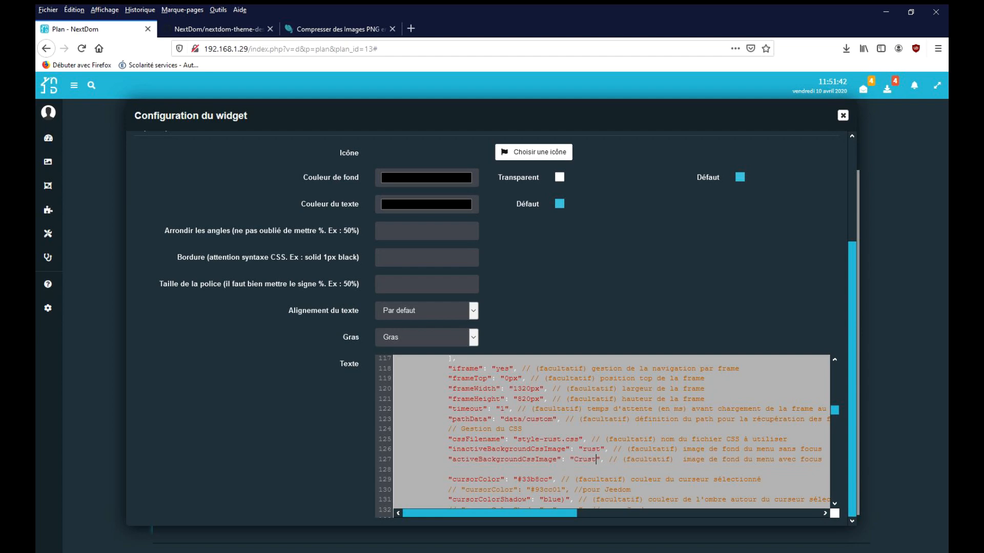
pyautogui.press('BackSpace')
pyautogui.press('BackSpace')
pyautogui.press('BackSpace')
pyautogui.press('BackSpace')
pyautogui.press('BackSpace')
pyautogui.write('rus')
# Step: Save the widget configuration with the rust style and reload the design page
pyautogui.scroll(5, 609, 436)
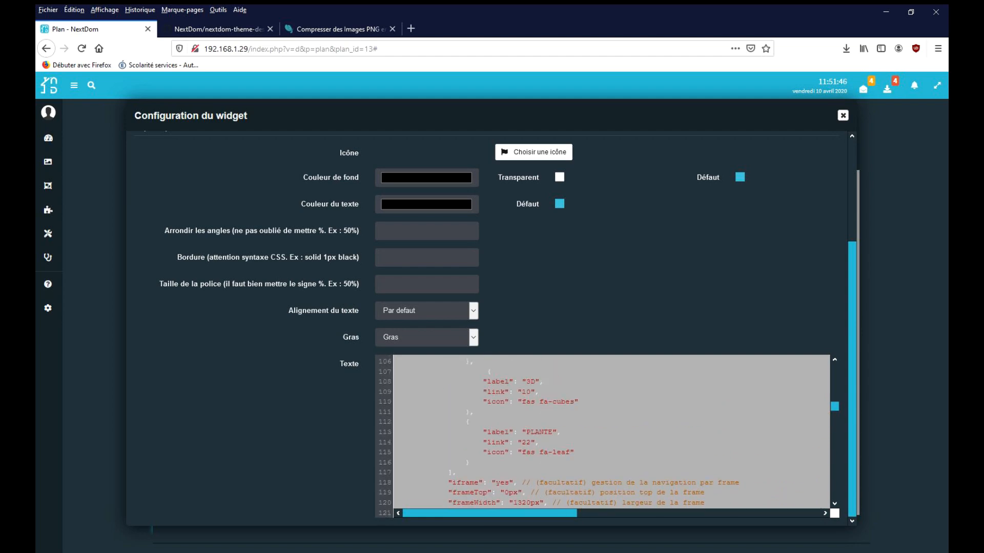
pyautogui.click(806, 148)
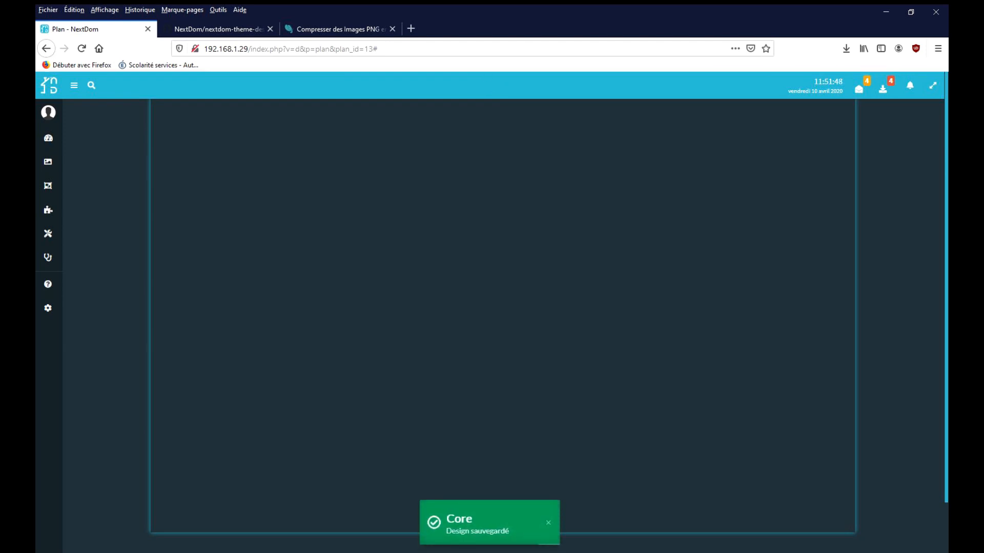
pyautogui.click(81, 48)
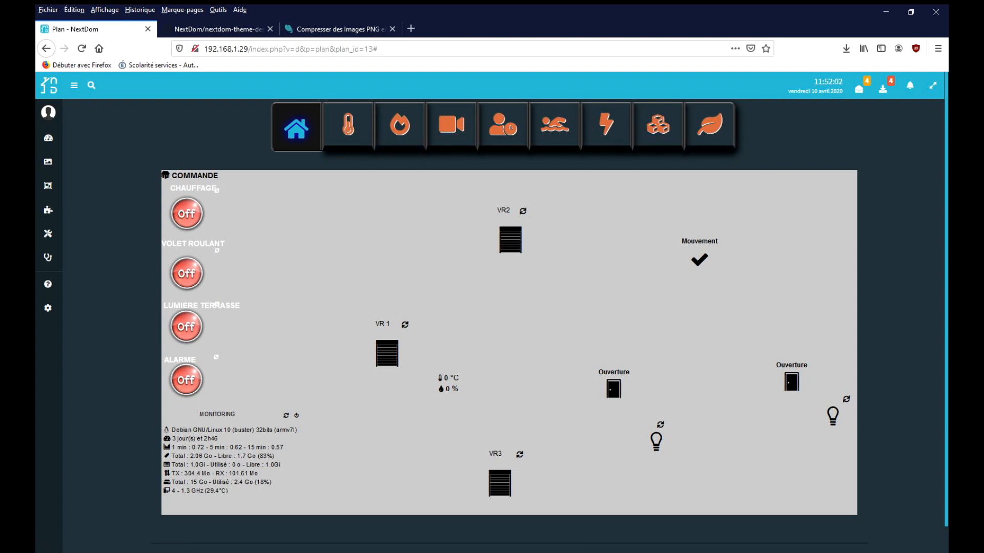
# Step: Reopen the menu widget's display settings in edit mode and capitalize both background image values as "Rust"
pyautogui.rightClick(139, 134)
pyautogui.click(164, 157)
pyautogui.rightClick(341, 129)
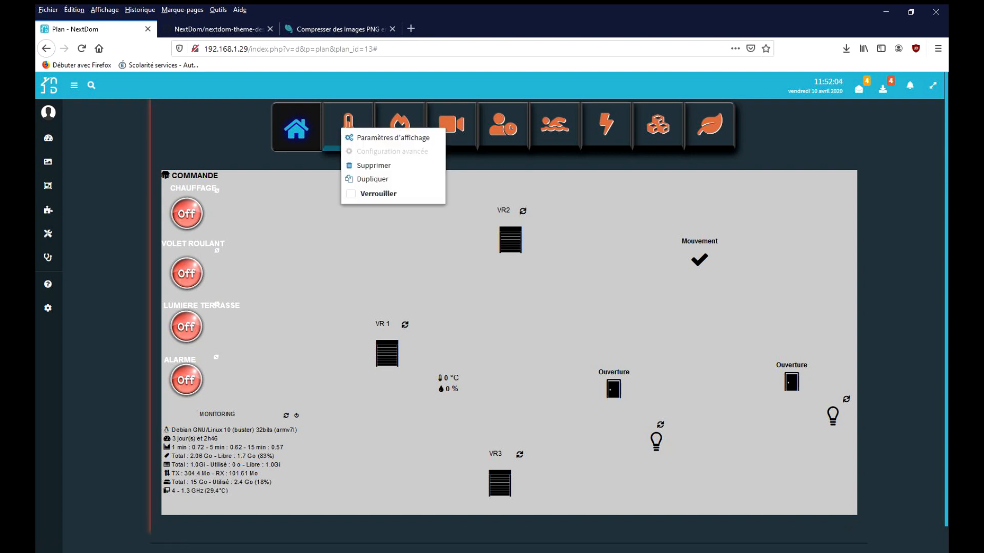
pyautogui.click(393, 137)
pyautogui.scroll(-15, 610, 436)
pyautogui.scroll(-9, 610, 435)
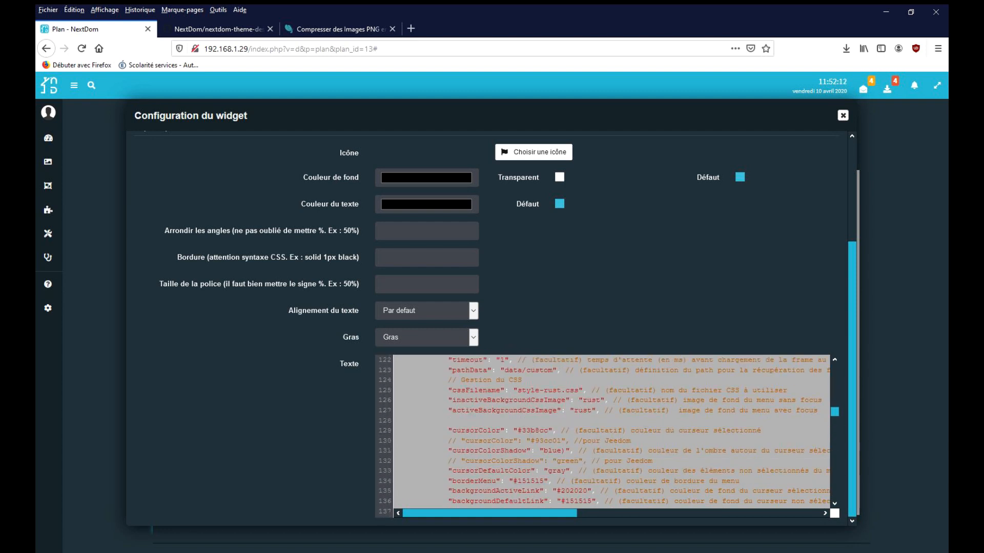
pyautogui.moveTo(582, 400); pyautogui.dragTo(587, 400)
pyautogui.write('R')
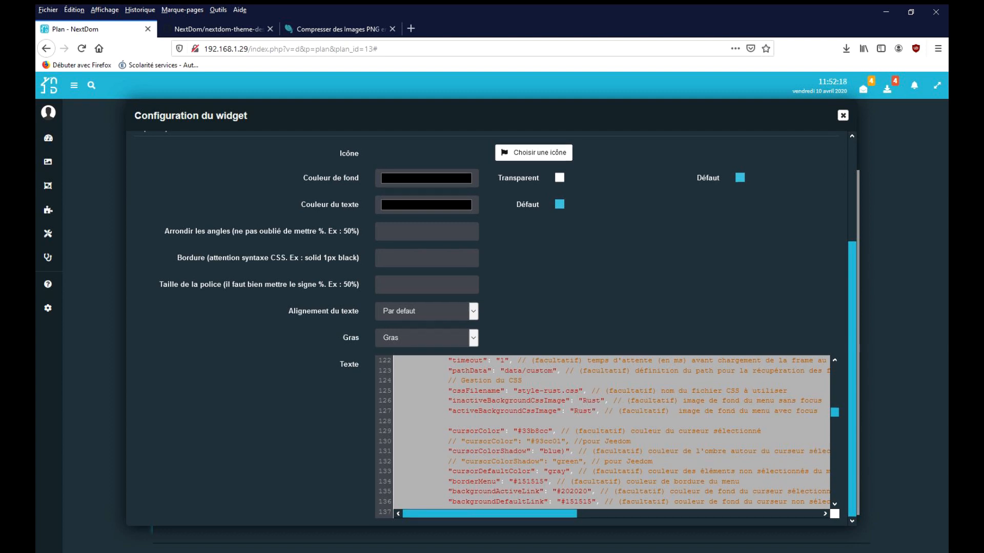
# Step: Save the capitalized "Rust" background settings and reload the design
pyautogui.scroll(3, 590, 307)
pyautogui.click(806, 147)
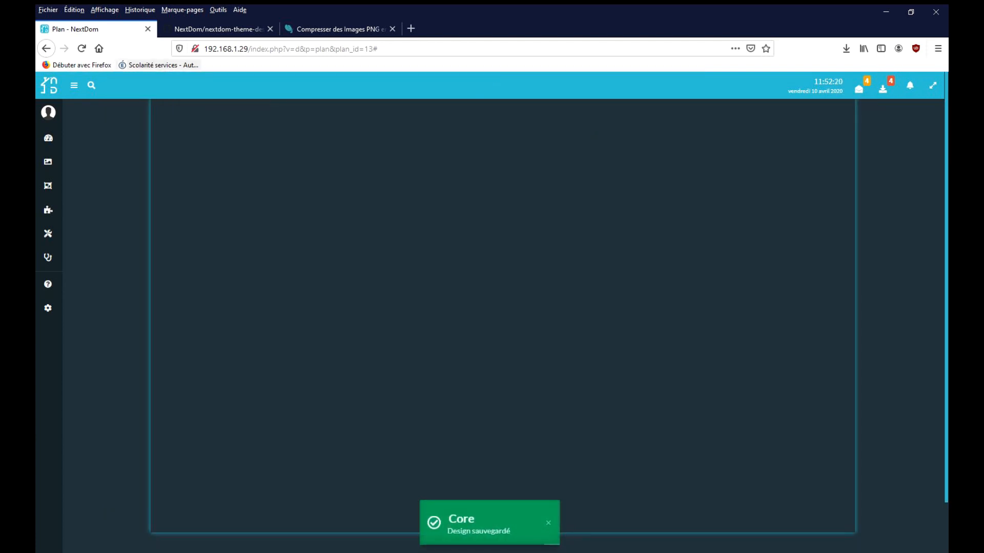
pyautogui.click(81, 49)
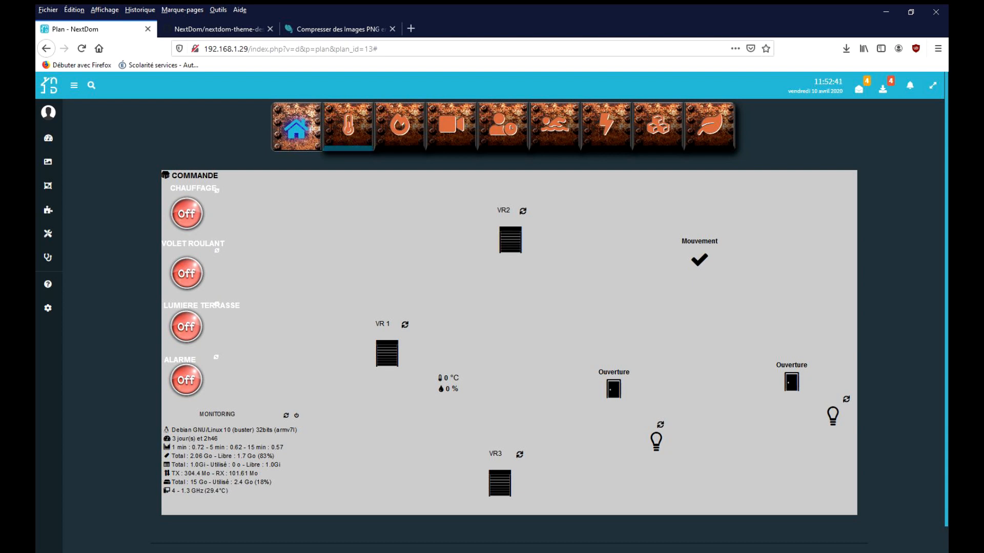
# Step: Open the menu widget's display settings again and examine the CSS and cursor color parameters in its code
pyautogui.rightClick(137, 148)
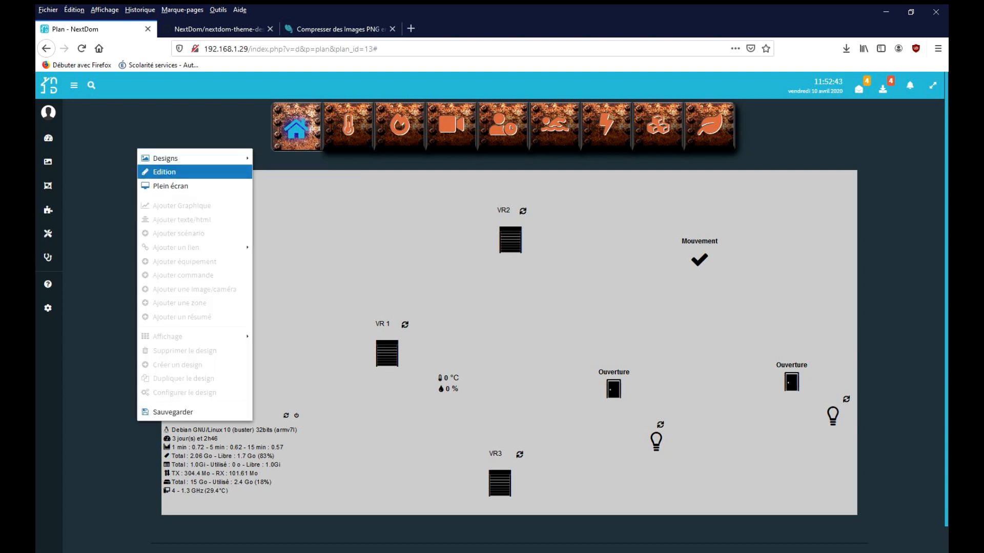
pyautogui.click(167, 171)
pyautogui.rightClick(282, 127)
pyautogui.click(334, 137)
pyautogui.scroll(-5, 610, 436)
pyautogui.scroll(-7, 609, 436)
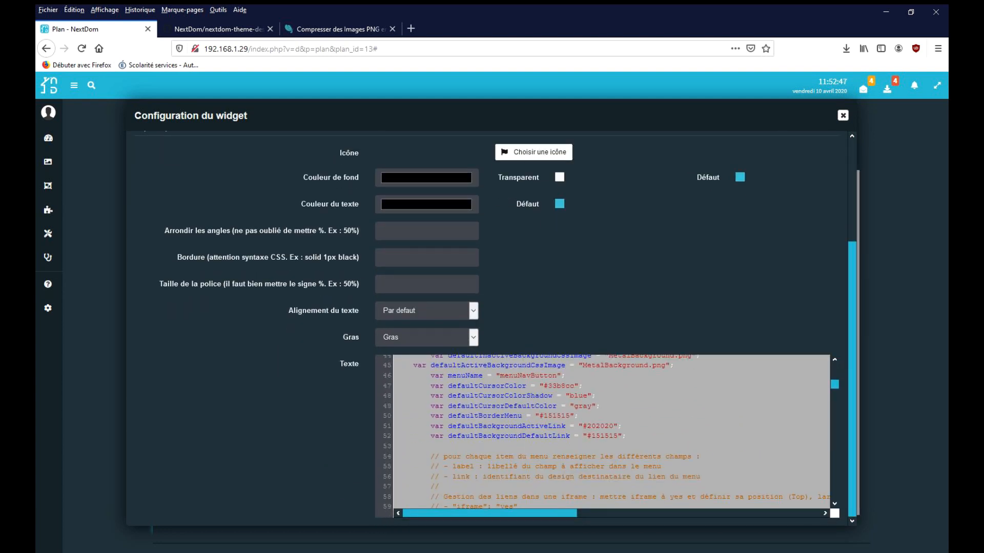
pyautogui.scroll(-18, 610, 435)
pyautogui.scroll(-7, 610, 436)
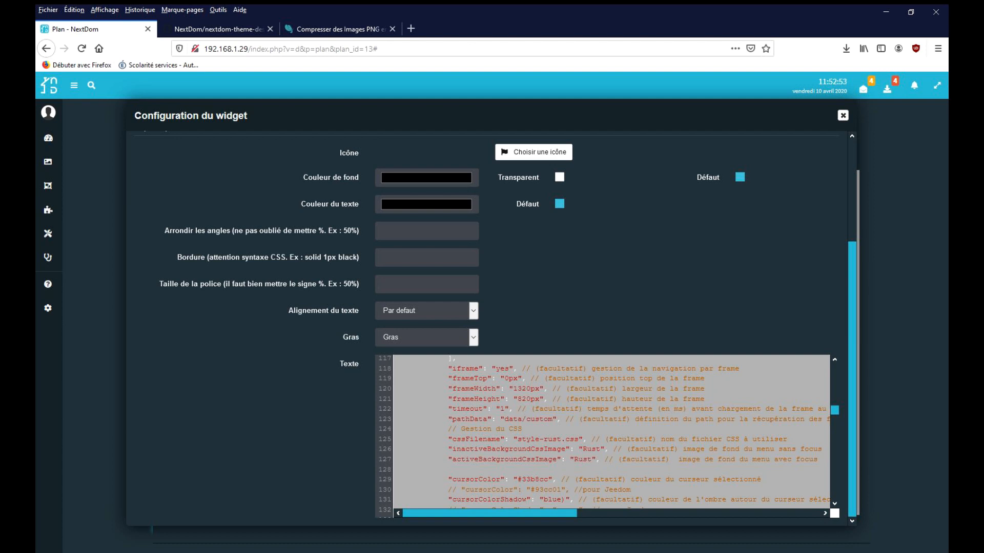
pyautogui.scroll(-2, 609, 436)
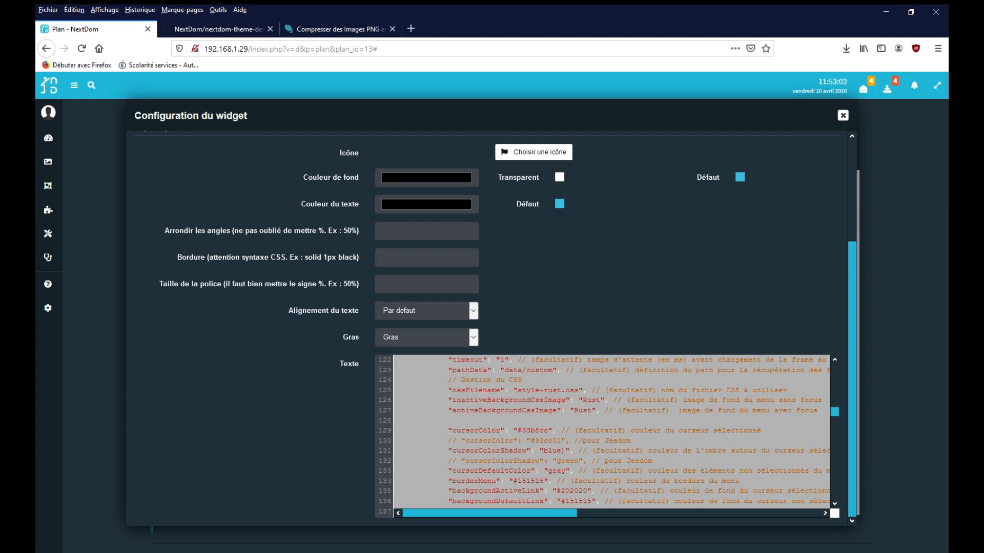
# Step: Try adding a // comment marker in the menu widget's code, remove it, and save the widget configuration
pyautogui.write('//')
pyautogui.hotkey('shift', 'Left')
pyautogui.hotkey('shift', 'Left')
pyautogui.press('Delete')
pyautogui.scroll(-2, 610, 436)
pyautogui.scroll(5, 609, 328)
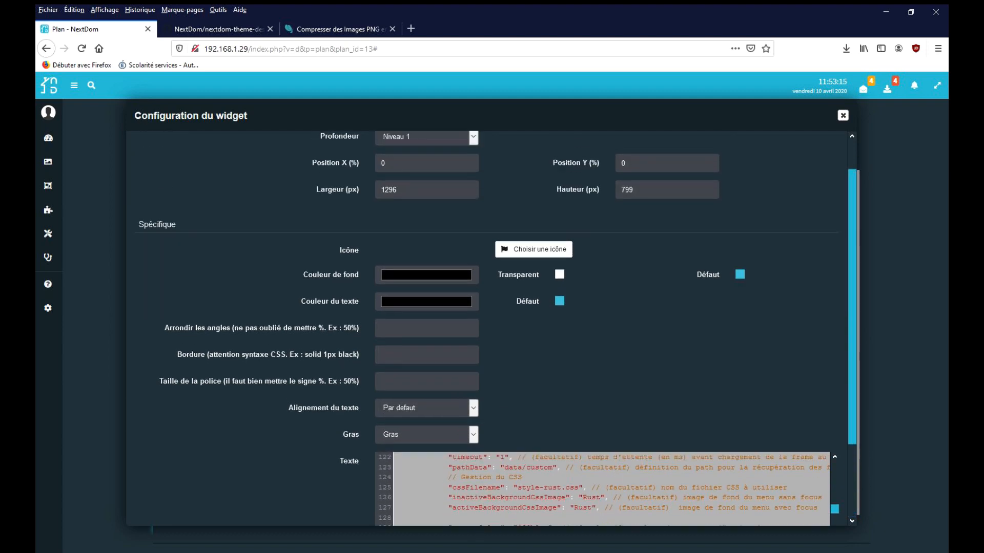
pyautogui.click(805, 148)
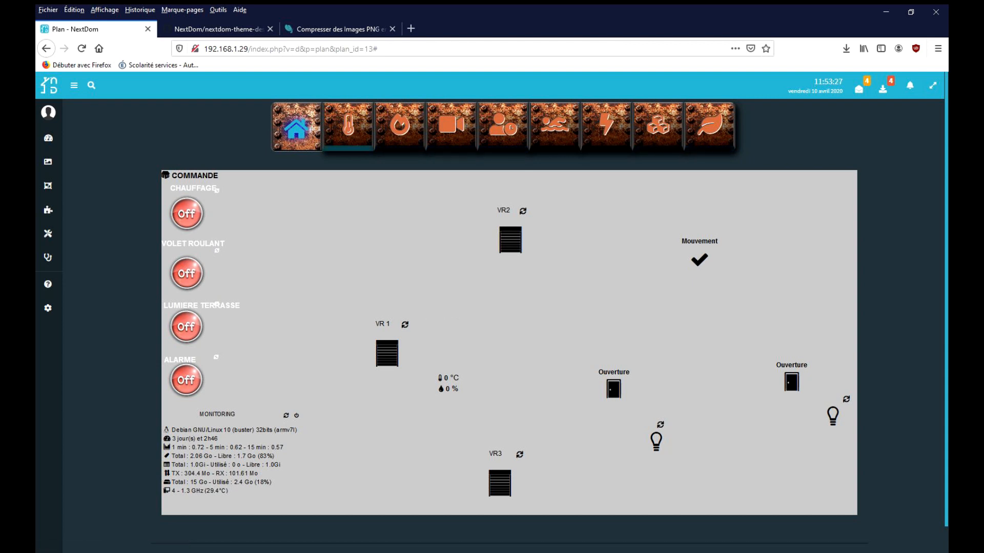
# Step: Reopen the menu widget's display settings in edit mode and set inactiveBackgroundCssImage and activeBackgroundCssImage to "Metal"
pyautogui.rightClick(137, 138)
pyautogui.click(165, 161)
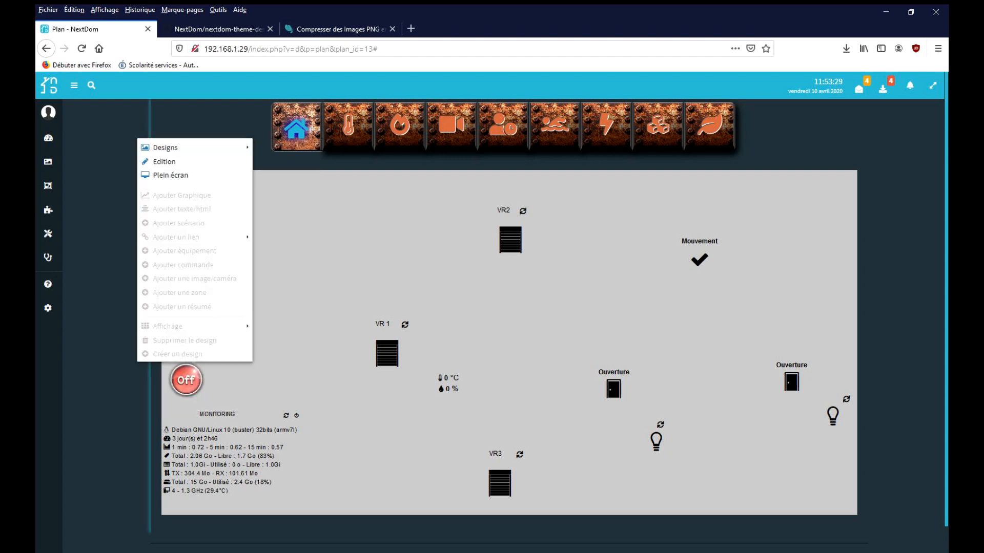
pyautogui.rightClick(291, 128)
pyautogui.click(343, 137)
pyautogui.scroll(-3, 492, 328)
pyautogui.scroll(-15, 610, 435)
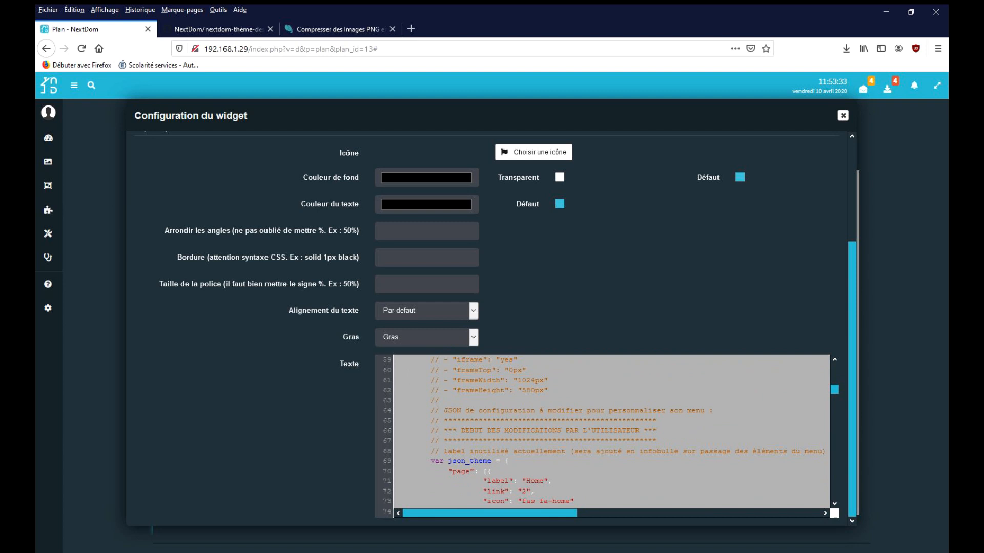
pyautogui.scroll(-10, 610, 436)
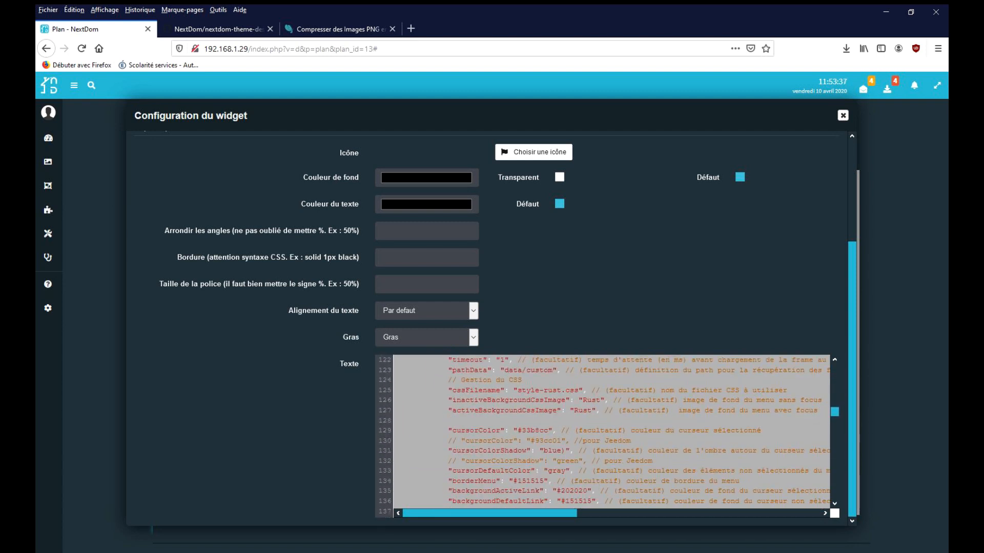
pyautogui.moveTo(601, 400); pyautogui.dragTo(583, 400)
pyautogui.write('Metal')
pyautogui.moveTo(591, 411); pyautogui.dragTo(575, 410)
pyautogui.write('Metal')
# Step: Save the widget configuration with the "Metal" background images and reload the design page
pyautogui.scroll(3, 609, 435)
pyautogui.scroll(3, 487, 328)
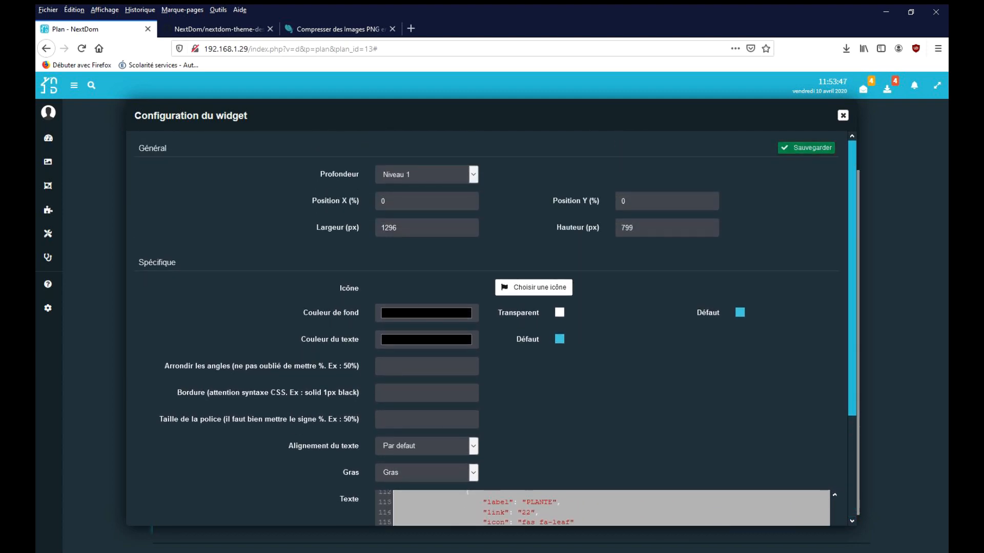
pyautogui.click(806, 142)
pyautogui.click(82, 48)
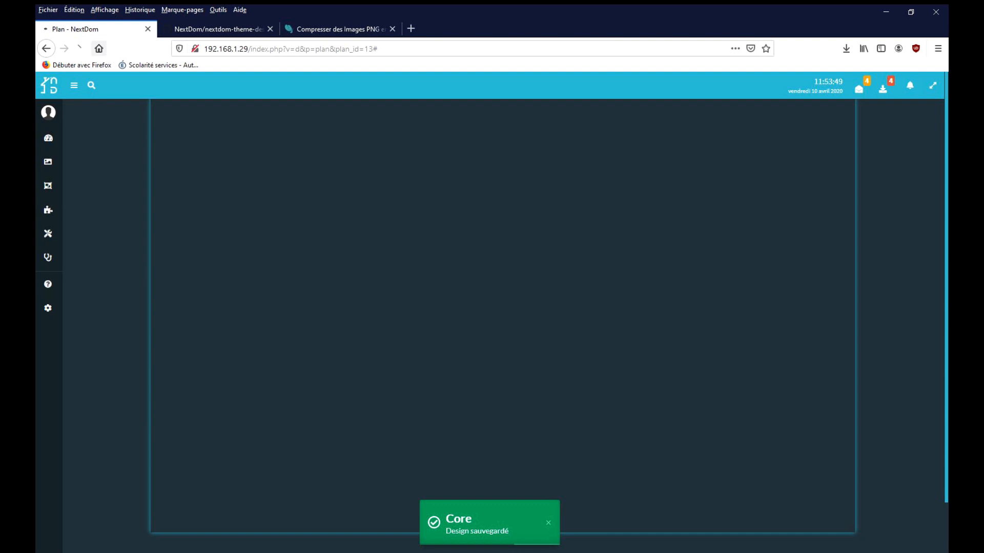